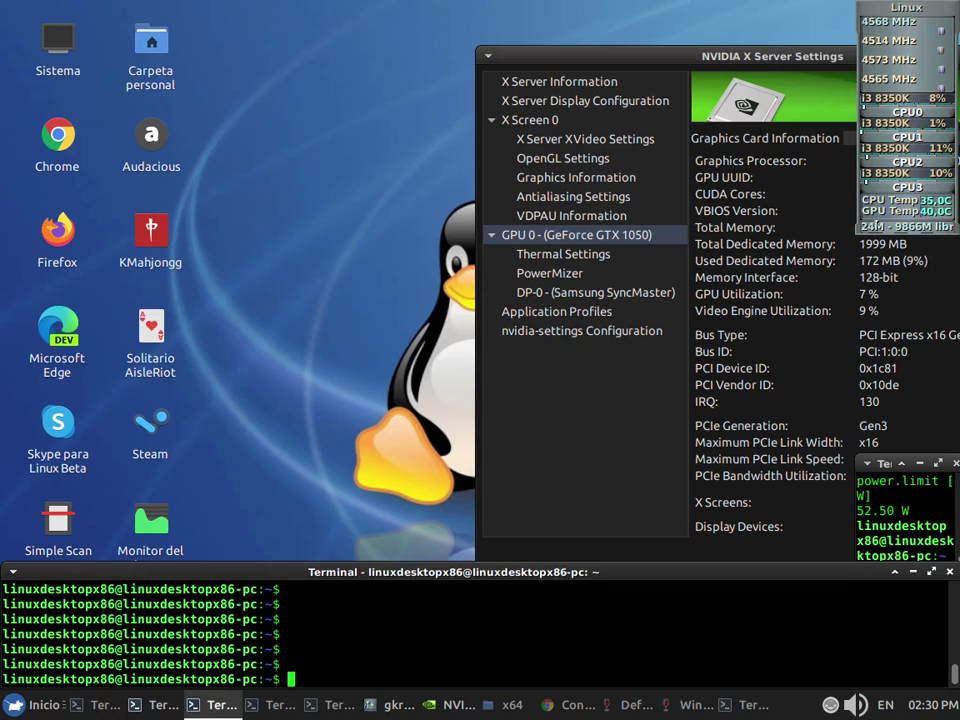
Monitor the power draw of GPU 0 by running nvidia-smi stats -i 0 -d pwrDraw in the terminal.
type("nvidia-smi stats -i 0 -d pwrDraw")
key("Return")
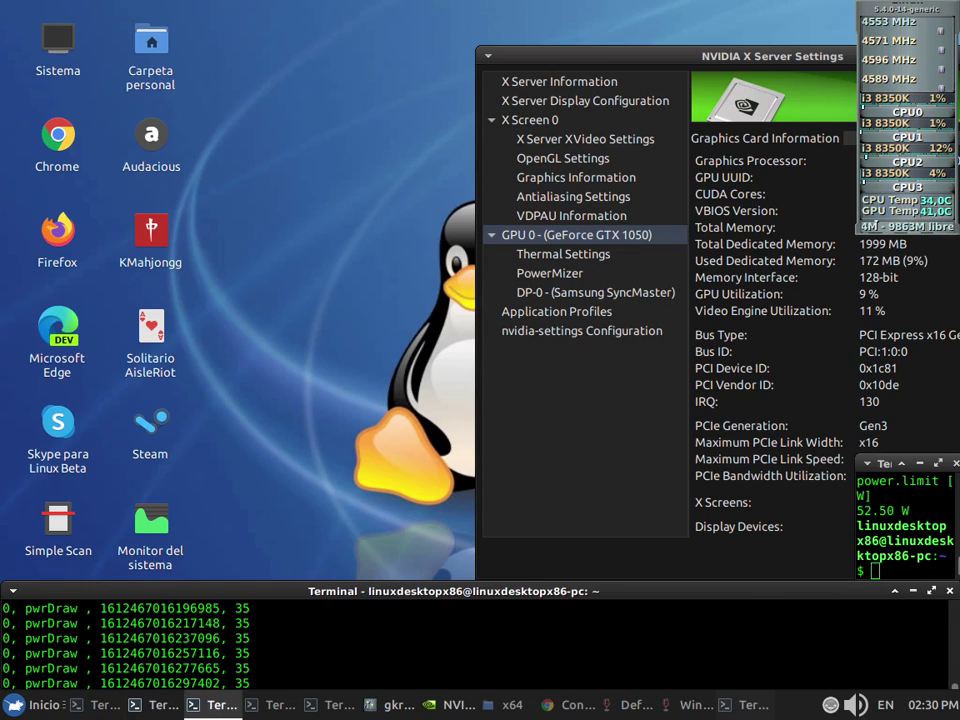
Switch to the other terminal and rerun its previous command to start Mednaffe.
key("alt+Tab")
key("Up")
key("Return")
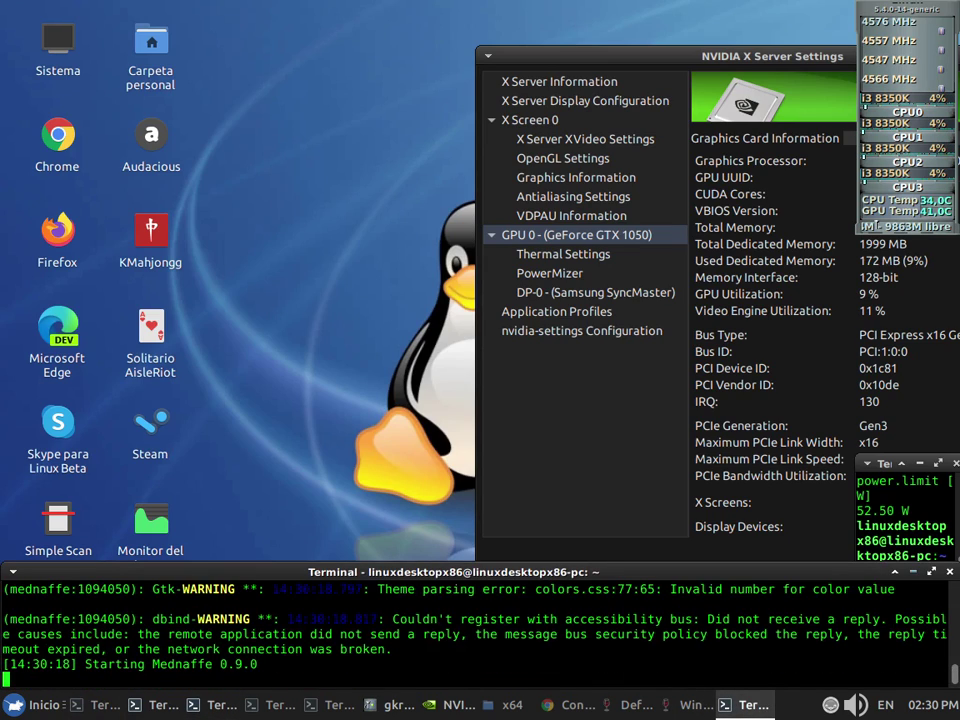
View Mednaffe's version information and credits, and close the about dialog.
key("alt+h")
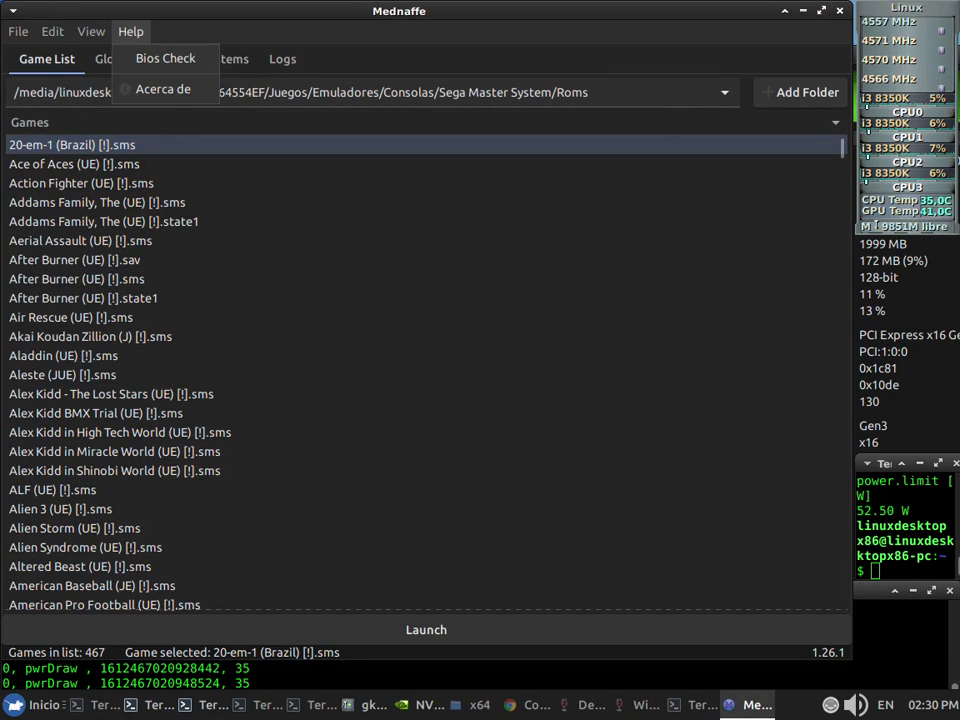
key("Down")
key("Return")
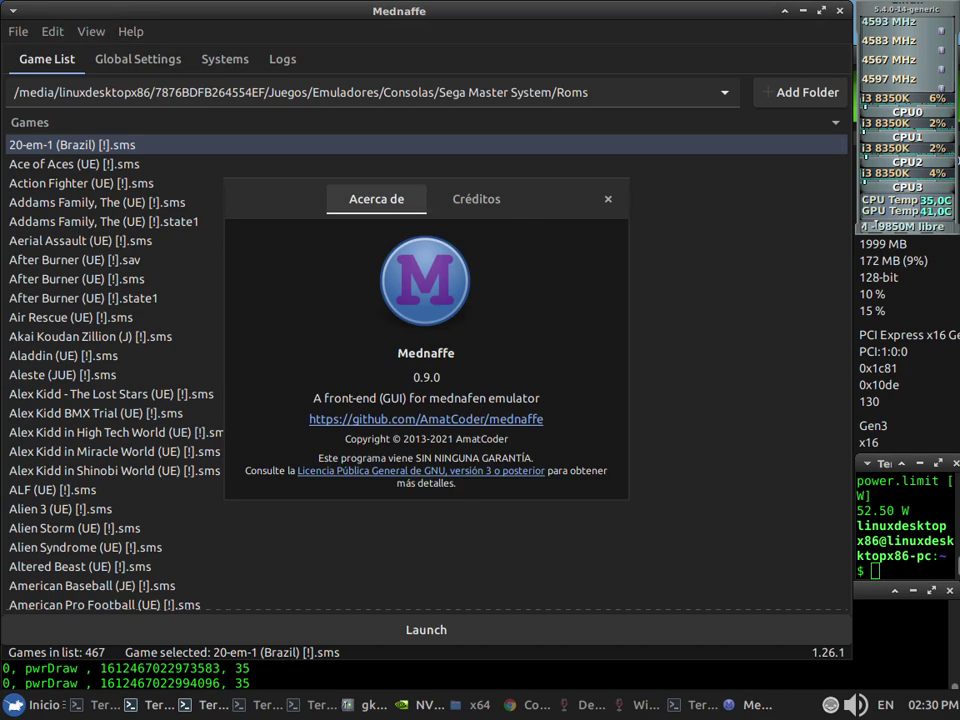
key("Return")
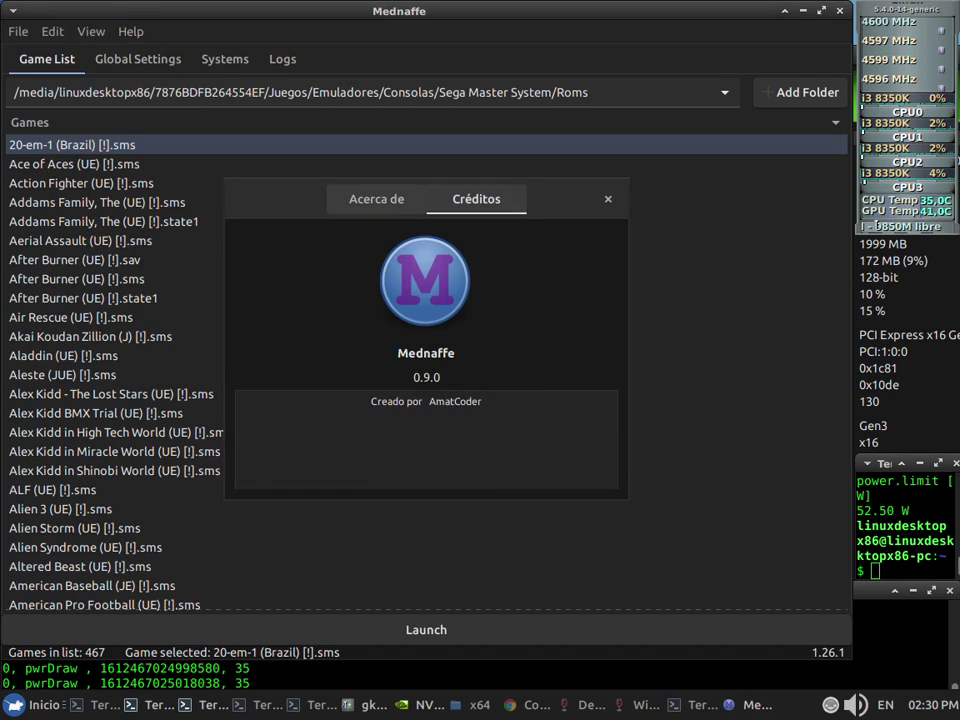
key("Escape")
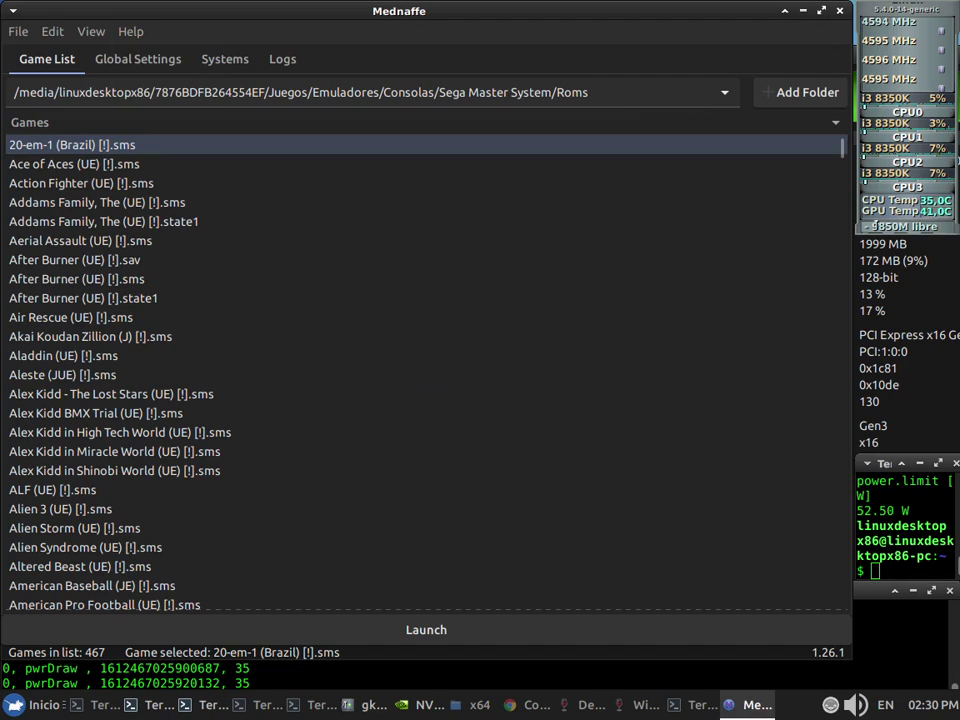
Check the BIOS files for Atari Lynx, PC Engine CD, PC-FX, Sega Saturn and Sony PlayStation, and close the BIOS check.
key("alt+h")
key("Down")
key("Return")
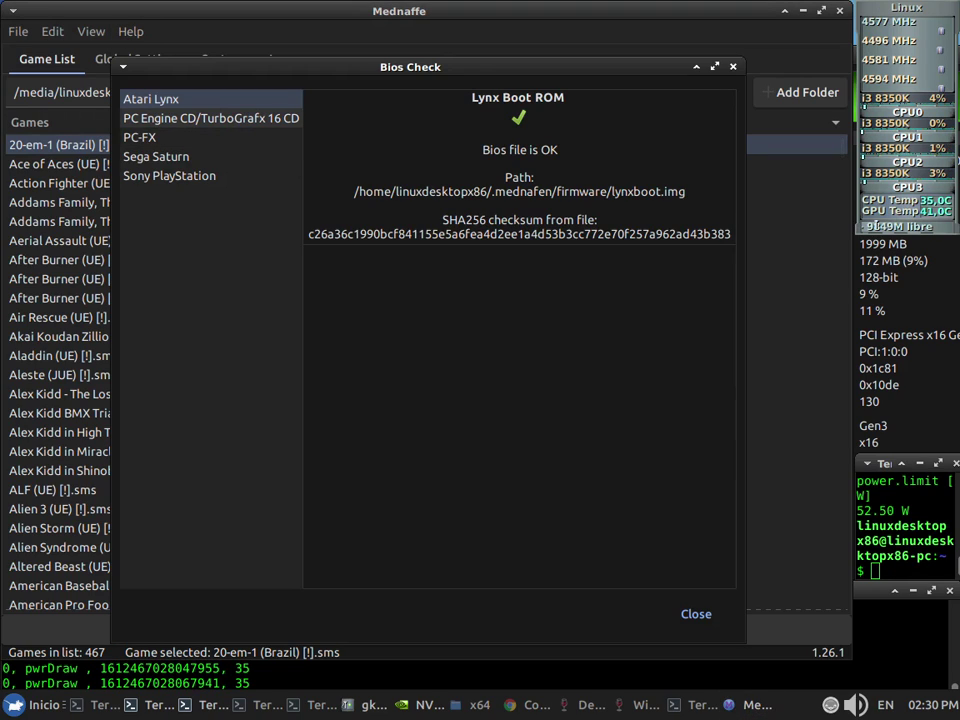
left_click(211, 118)
left_click(140, 137)
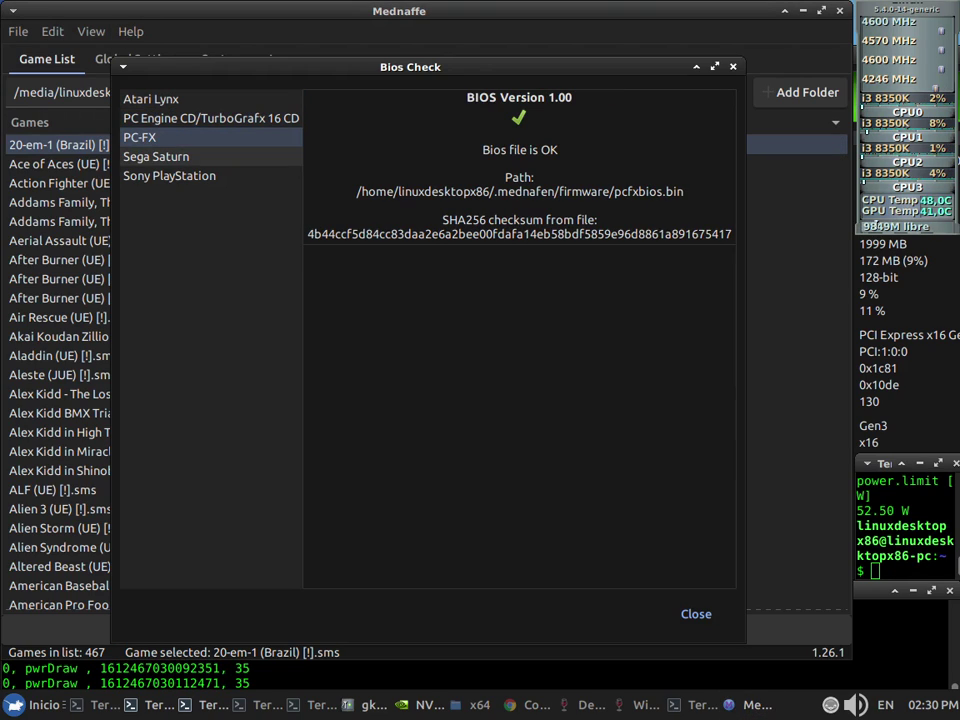
left_click(156, 156)
left_click(169, 175)
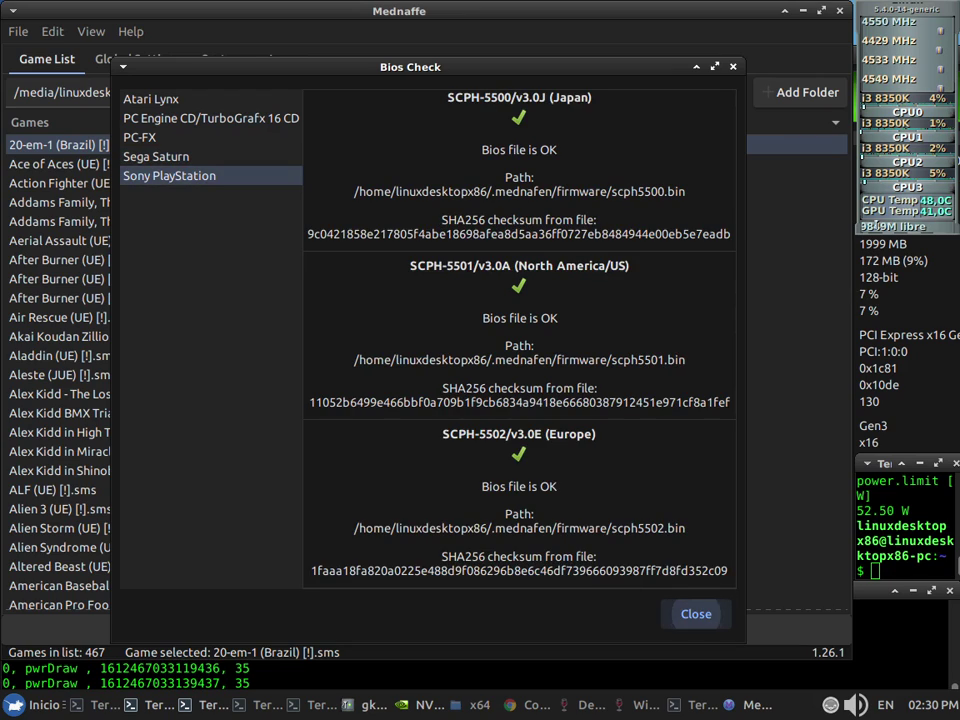
key("Escape")
Review the general GUI options and the list of shown systems in the preferences, and close them unchanged.
key("alt+v")
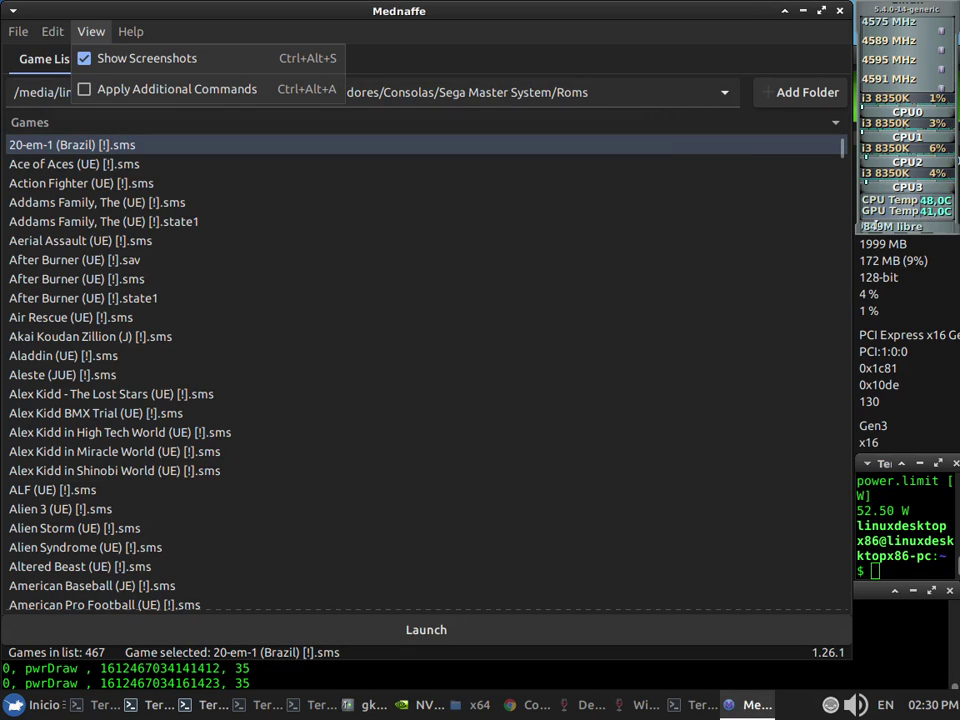
key("Left")
key("Down")
key("Down")
key("Return")
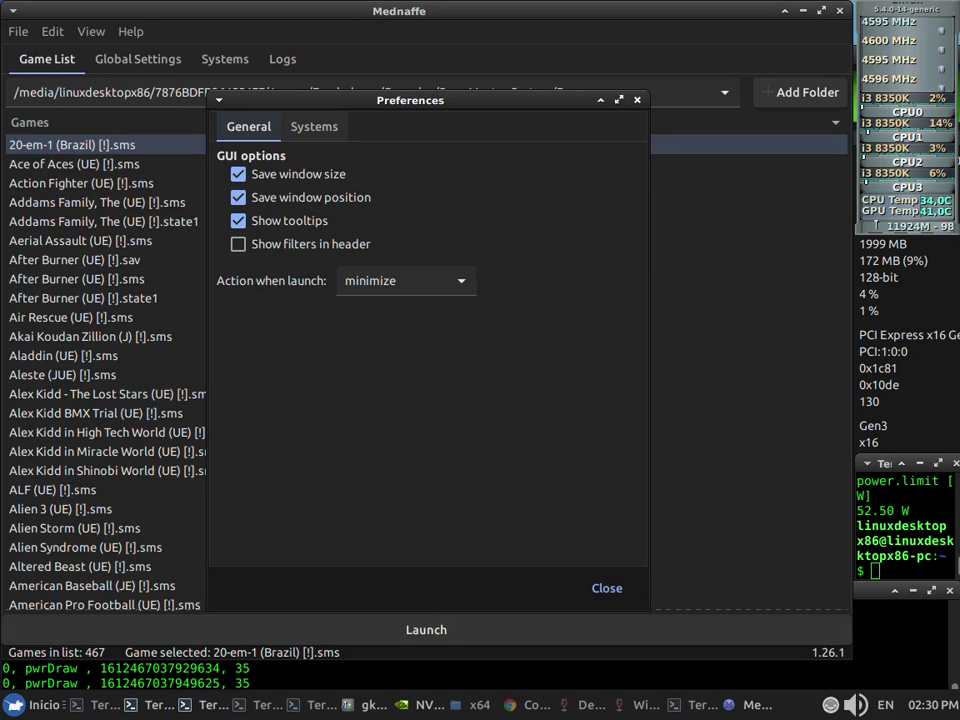
key("ctrl+Tab")
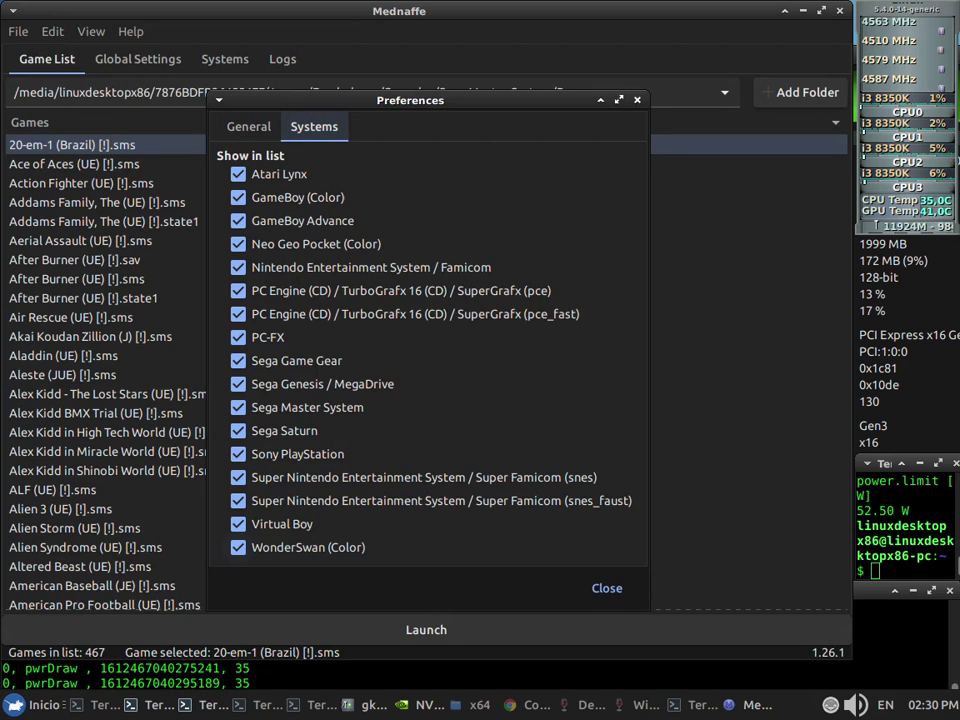
key("Escape")
Examine the global Video, Sound and Miscellaneous settings.
key("ctrl+Tab")
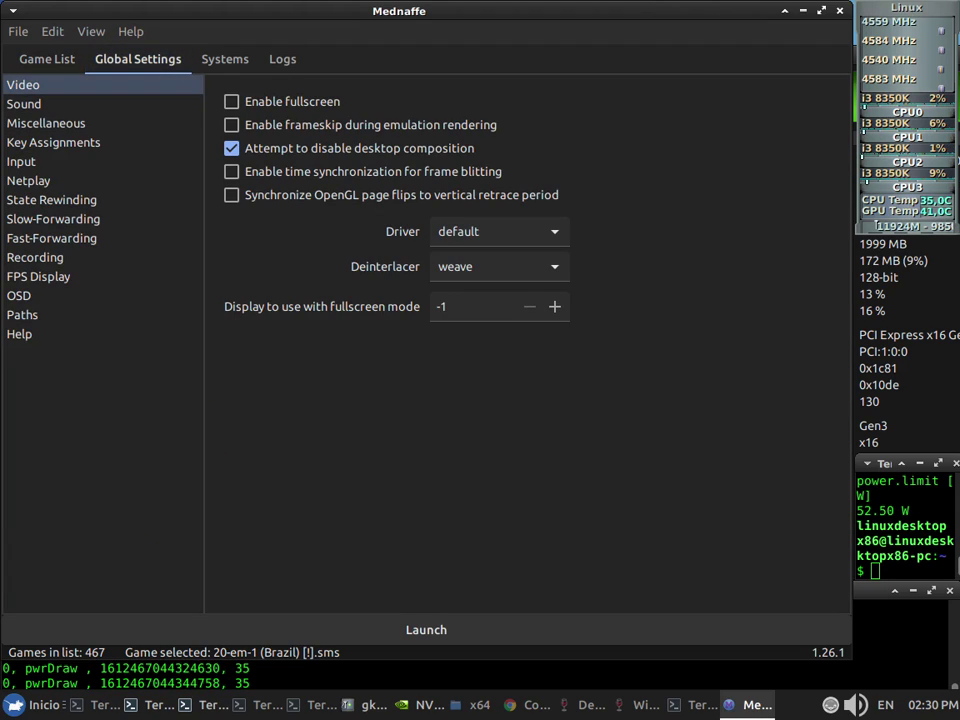
left_click(24, 104)
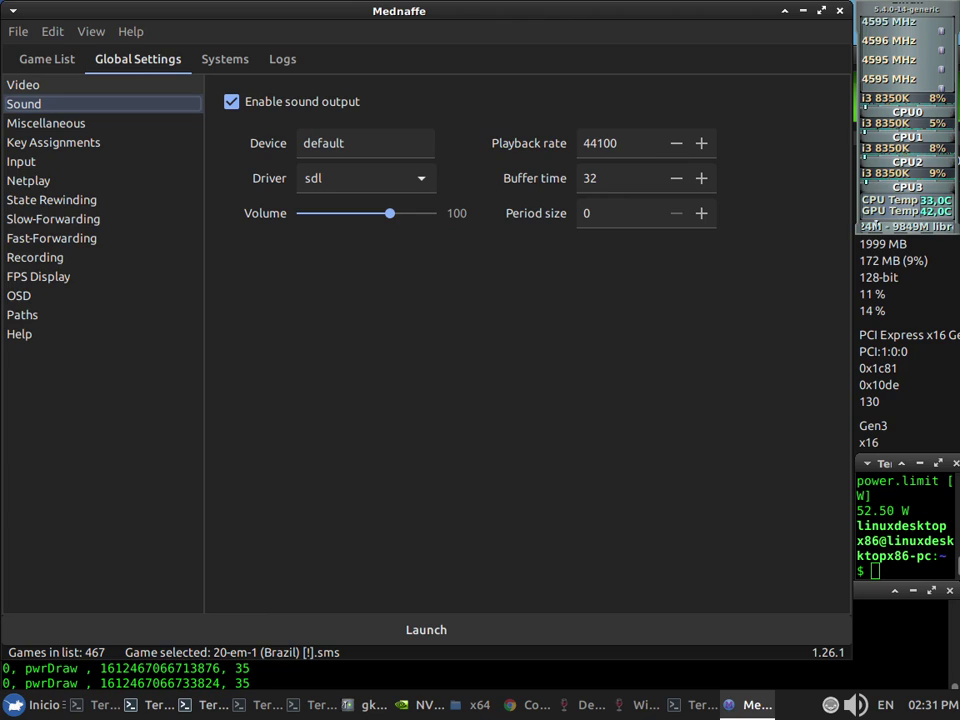
left_click(46, 123)
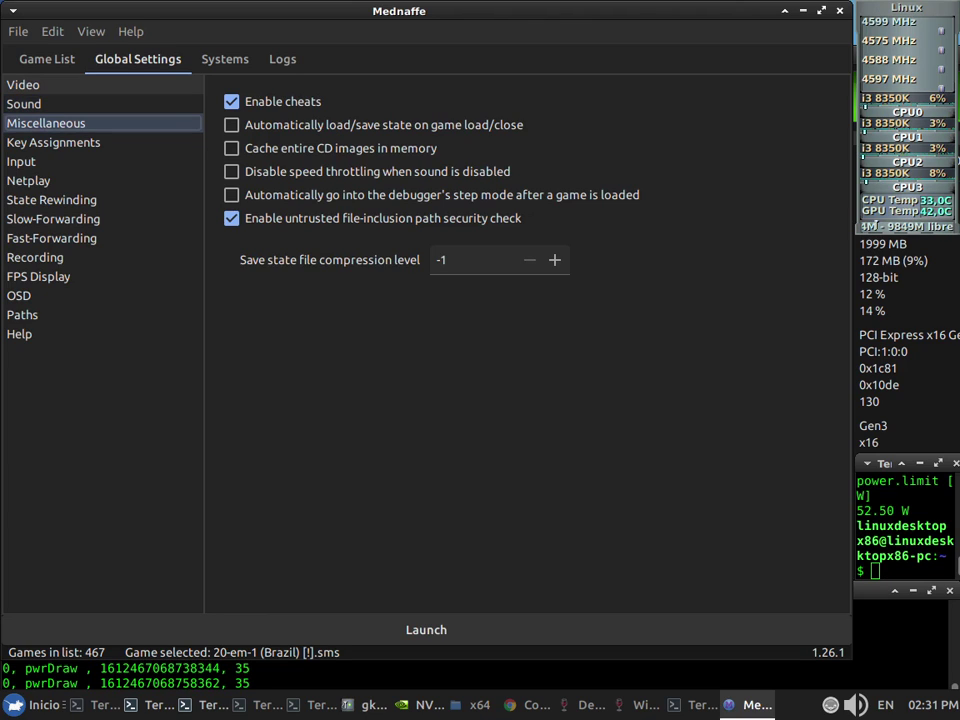
Look through the global key assignments, from the basic ones through save states and movies to layers.
key("Down")
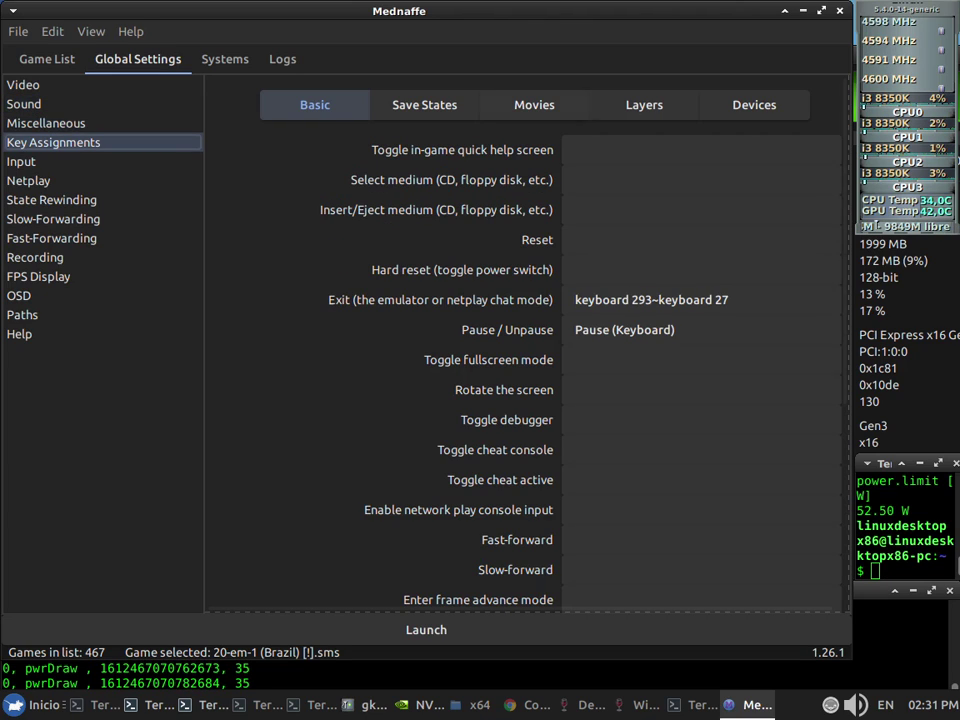
key("Right")
key("Right")
key("Right")
key("Right")
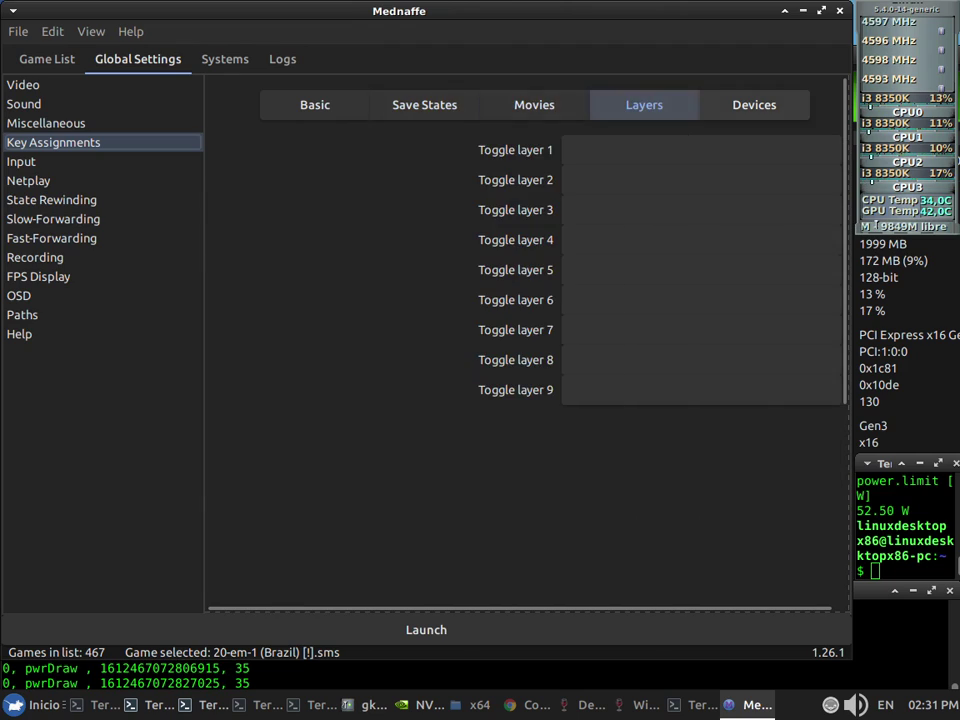
Review the remaining global settings from Input and Netplay through Slow-Forwarding, Recording and OSD to Paths.
key("Down")
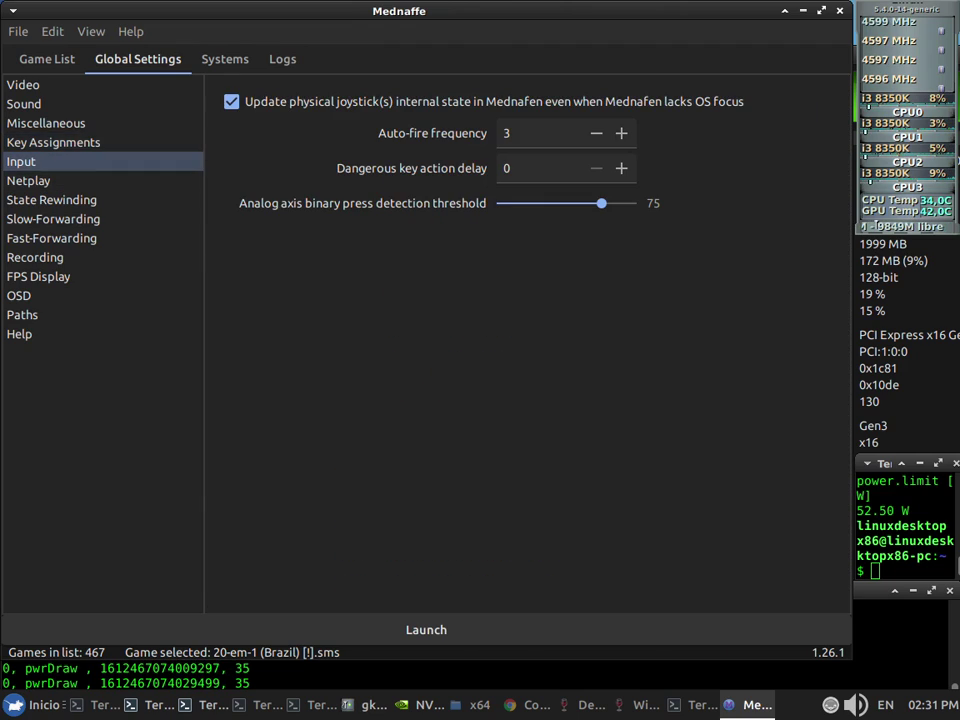
key("Down")
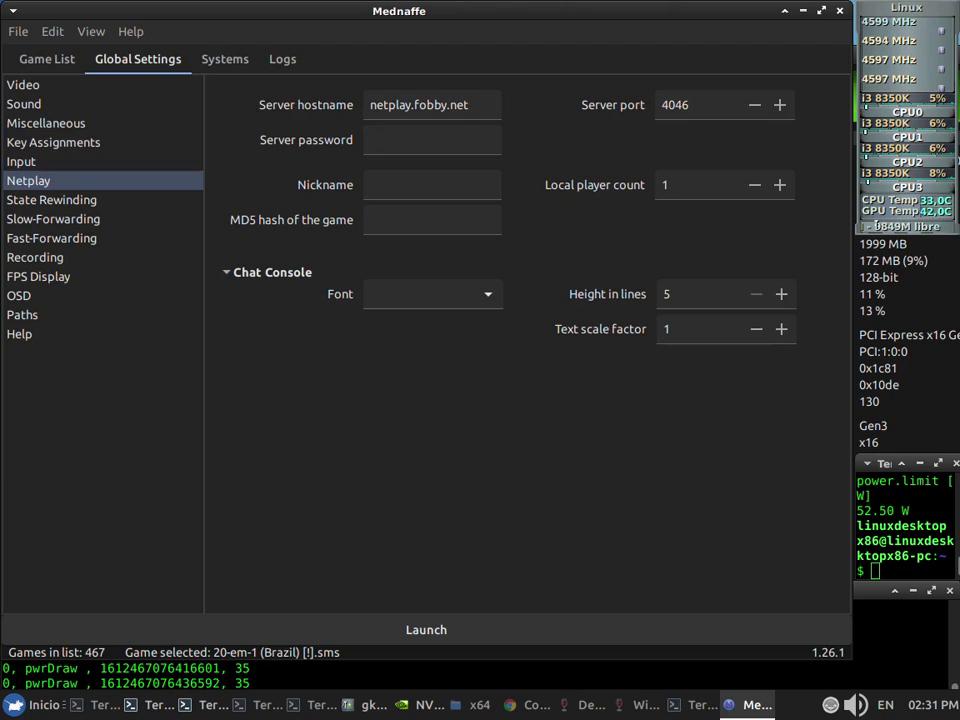
key("Down")
key("Down")
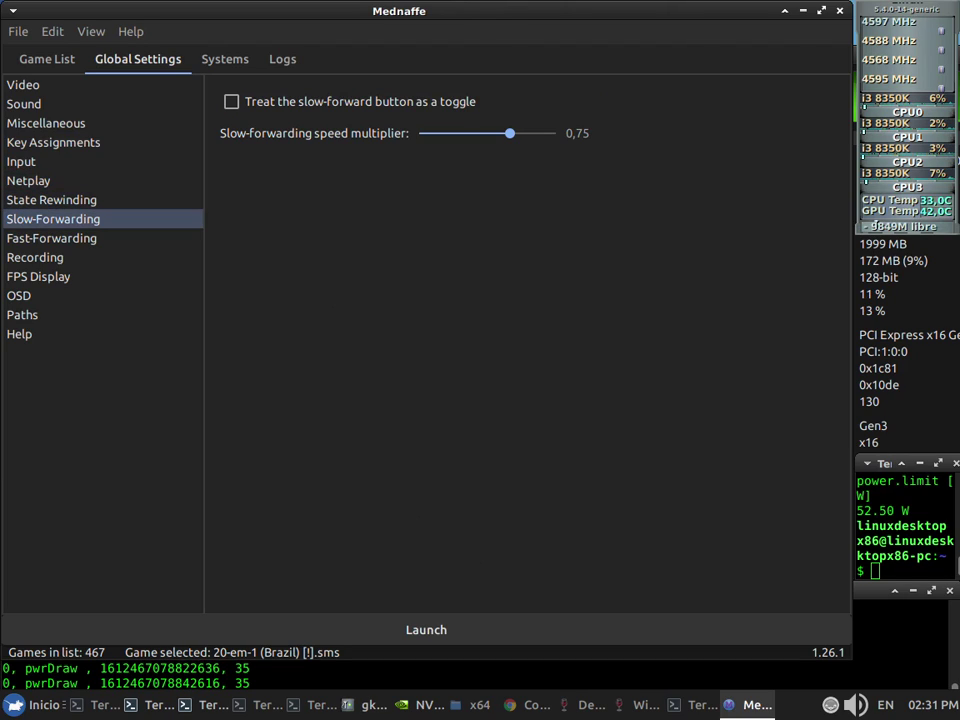
key("Down")
key("Down")
key("Down")
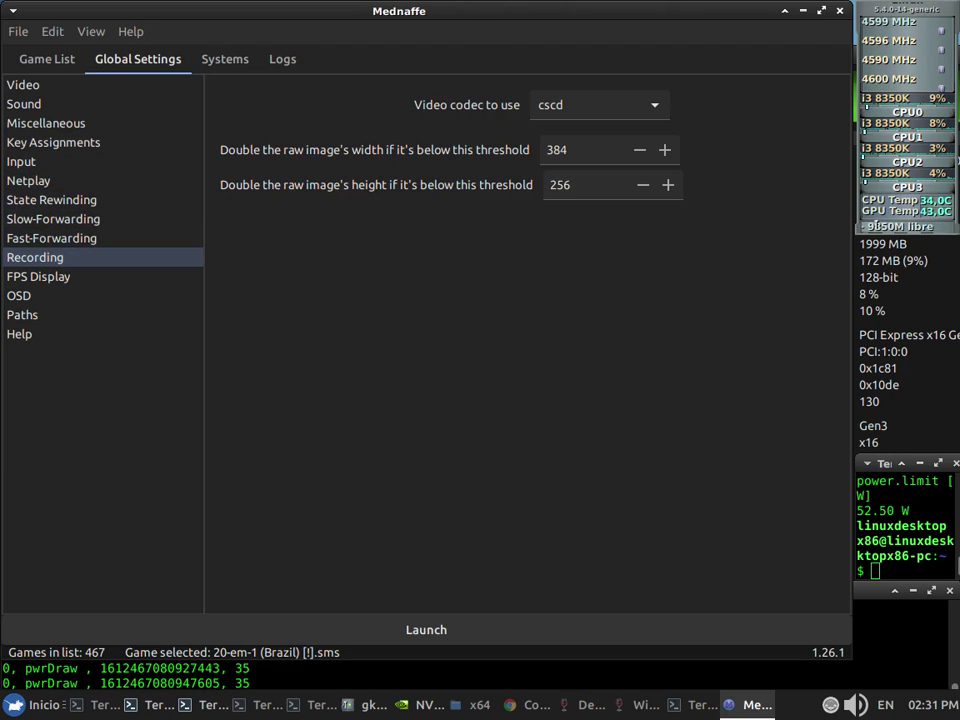
key("Down")
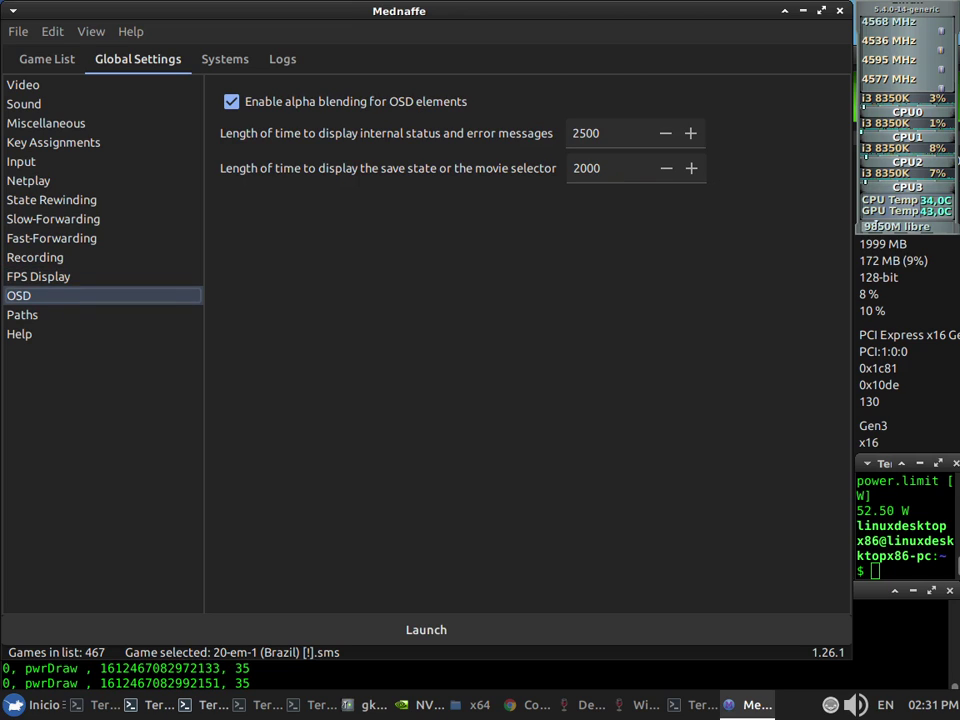
key("Down")
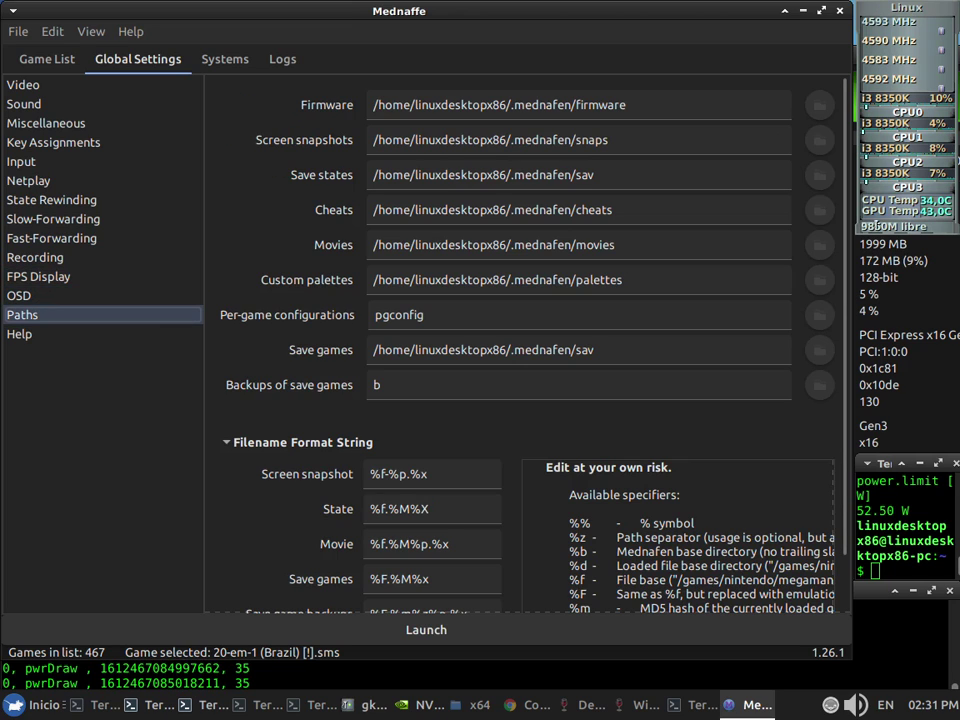
Read through the Mednafen documentation in the global help page down to Automatic IPS Patching.
key("Down")
scroll(527, 360, "down", 15)
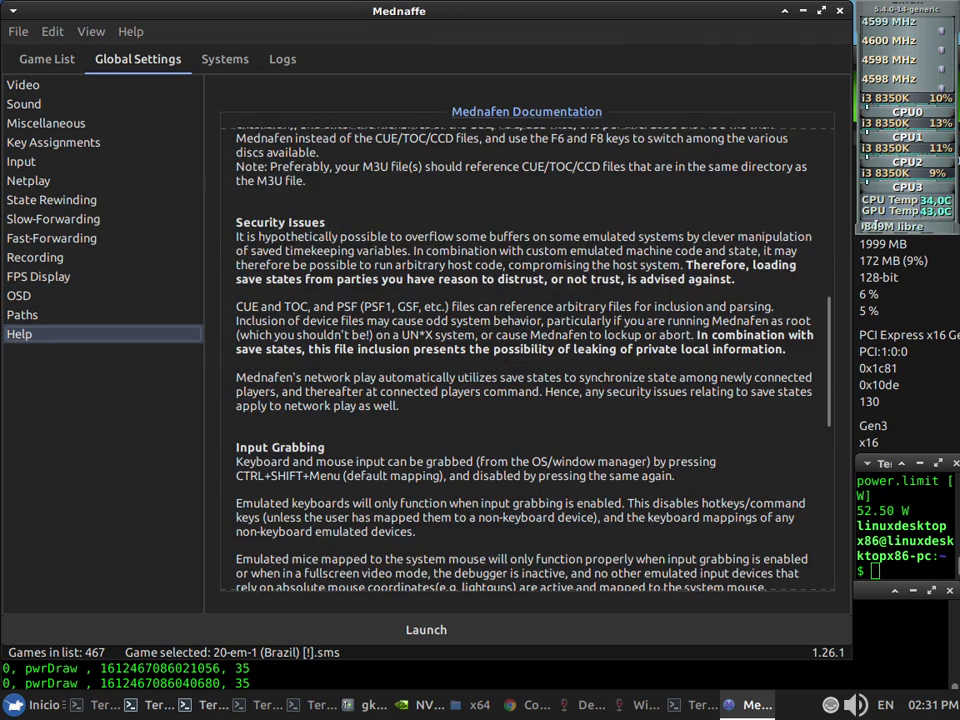
scroll(527, 360, "down", 2)
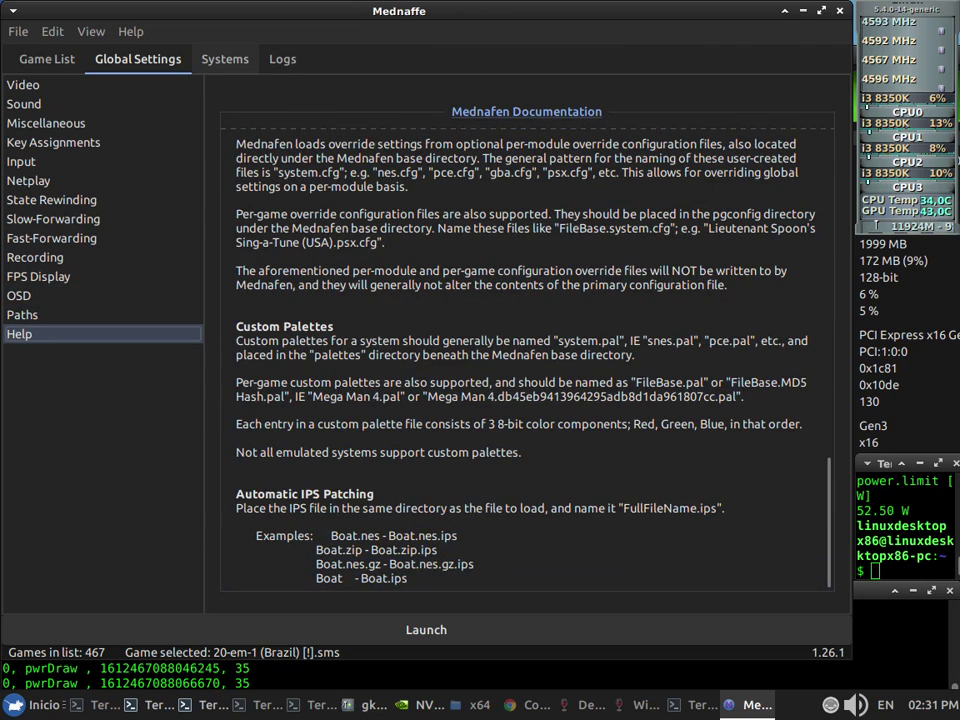
Look at the logs and the per-system settings, and return to the global settings.
left_click(282, 59)
left_click(122, 90)
left_click(225, 59)
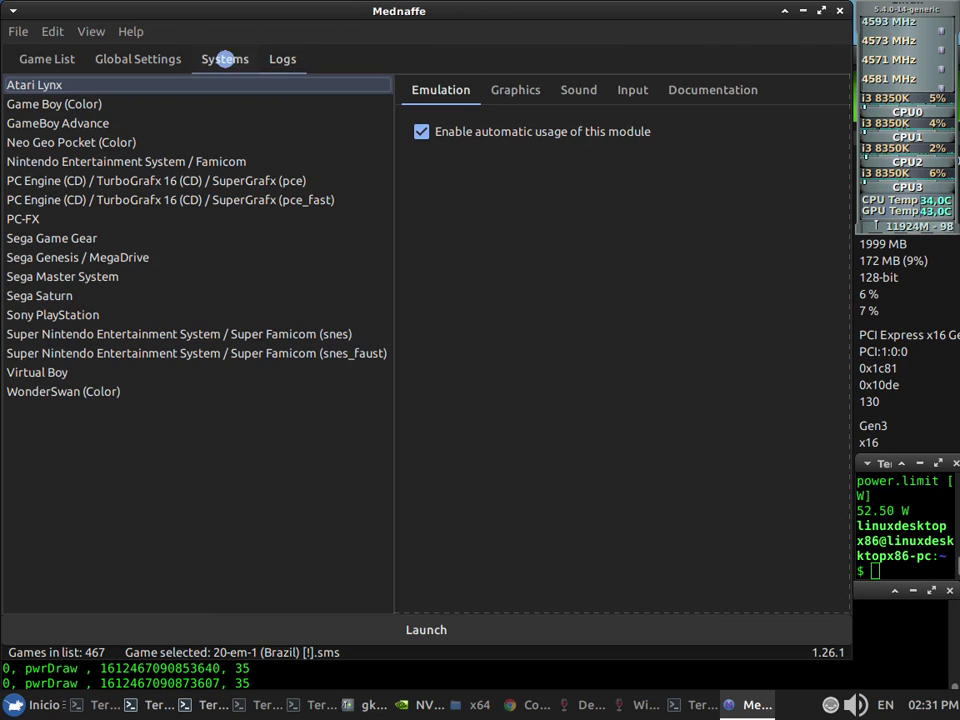
left_click(138, 59)
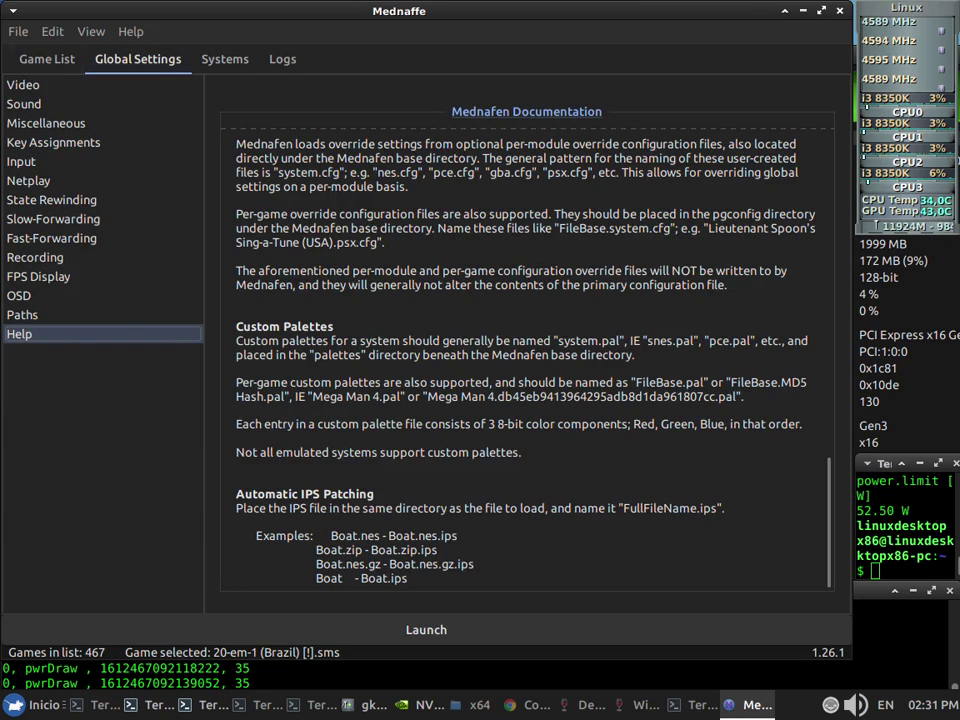
Switch the game list to the Consolas/Sega Genesis/Roms/Genesis folder.
left_click(47, 59)
left_click(710, 92)
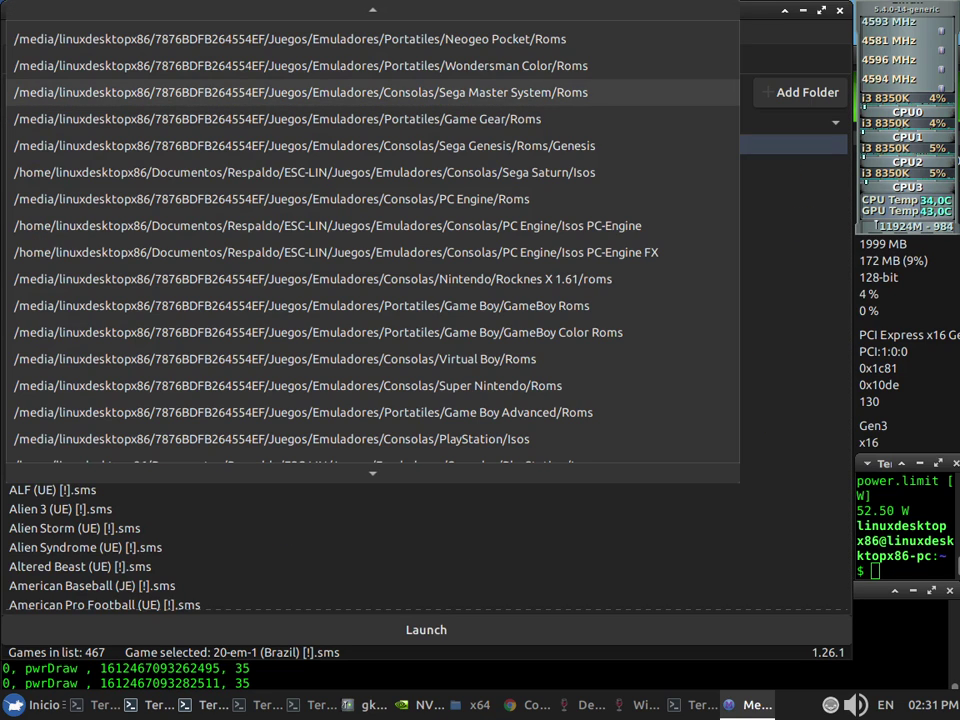
key("Down")
key("Down")
key("Return")
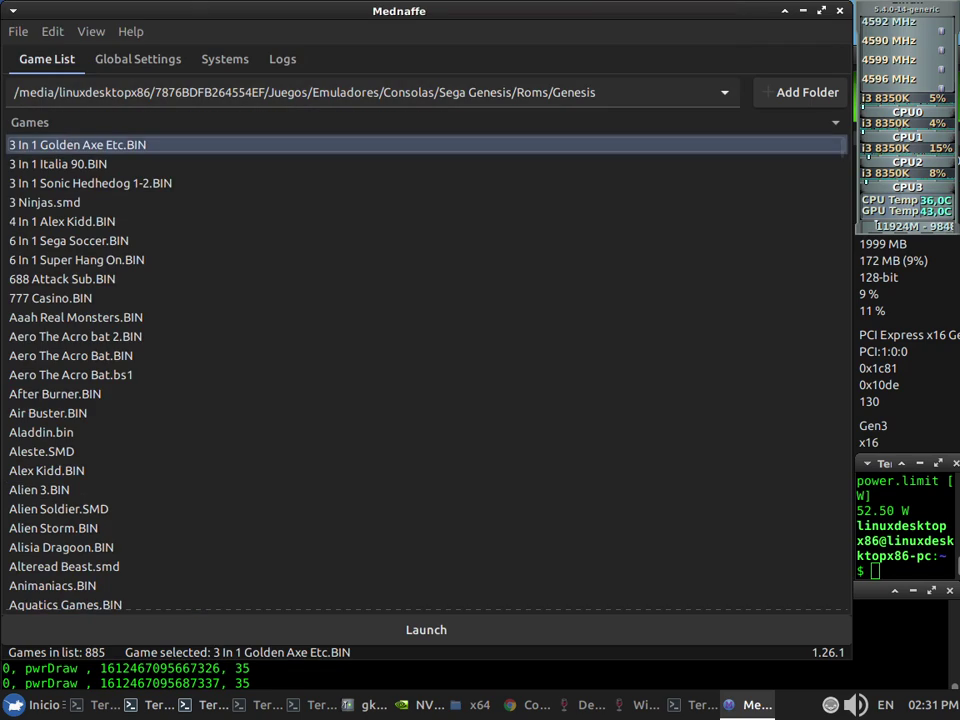
Read the Atari Lynx and the Sega Genesis / MegaDrive documentation in the per-system settings.
left_click(225, 59)
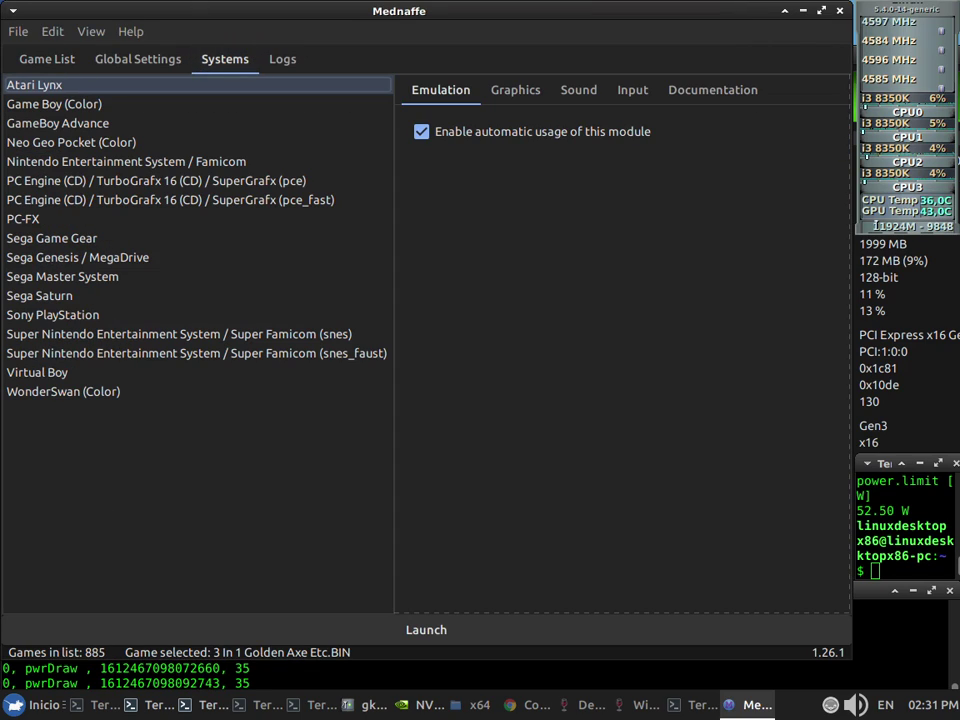
key("ctrl+shift+Tab")
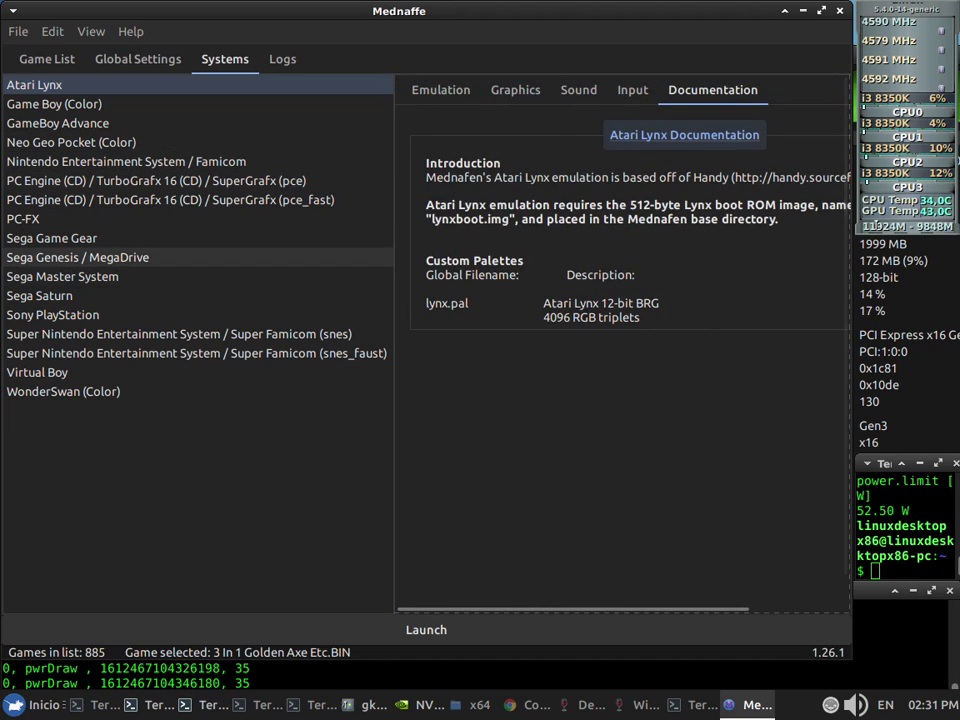
left_click(78, 257)
key("ctrl+shift+Tab")
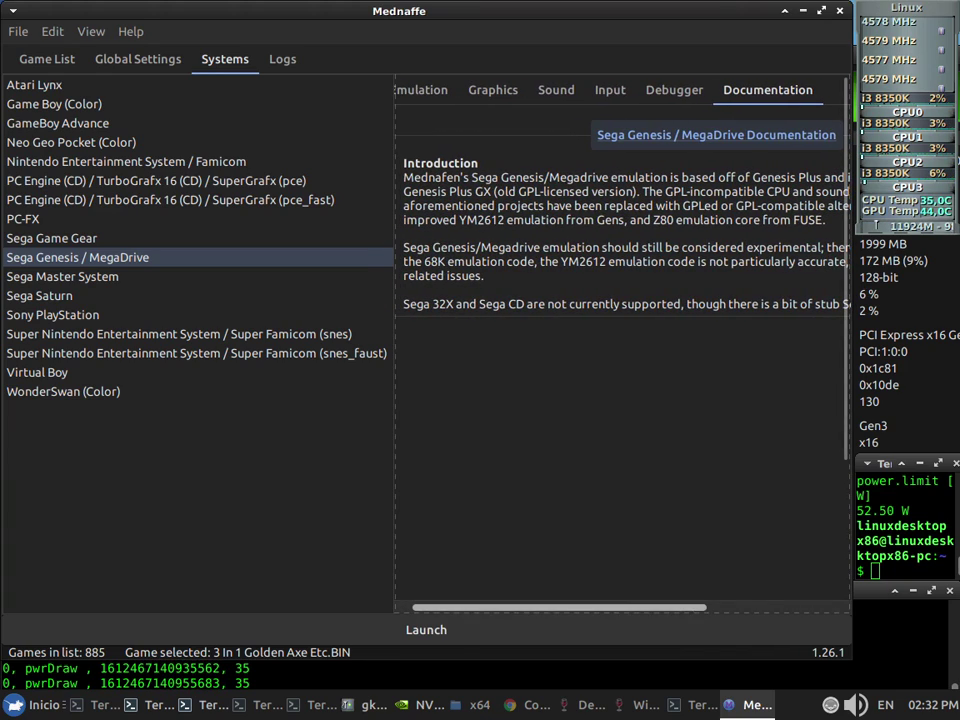
scroll(622, 350, "right", 3)
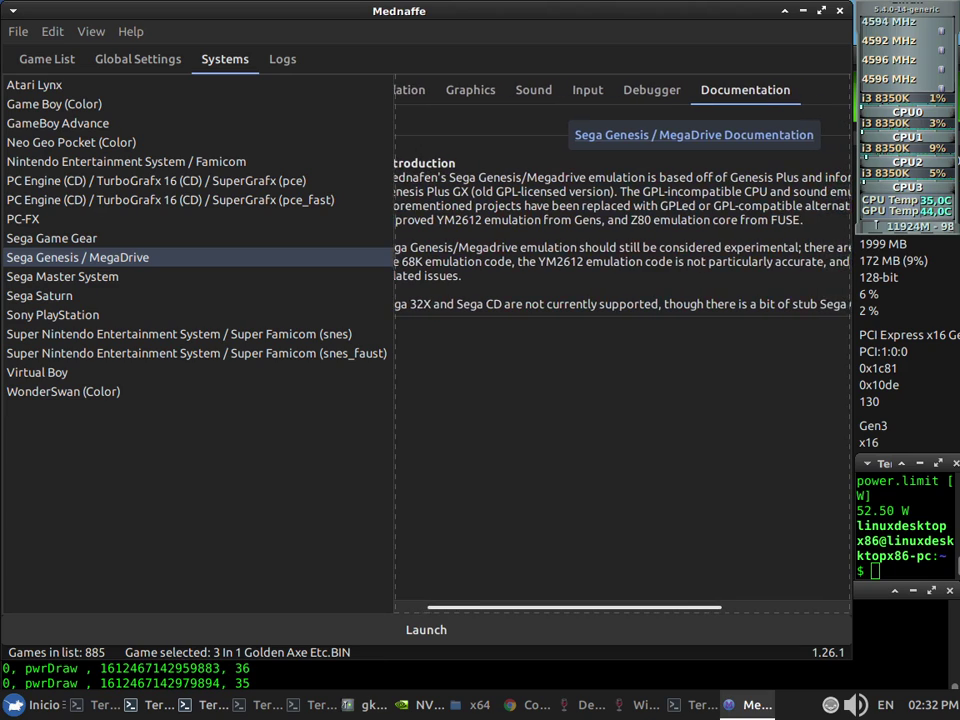
scroll(622, 350, "right", 3)
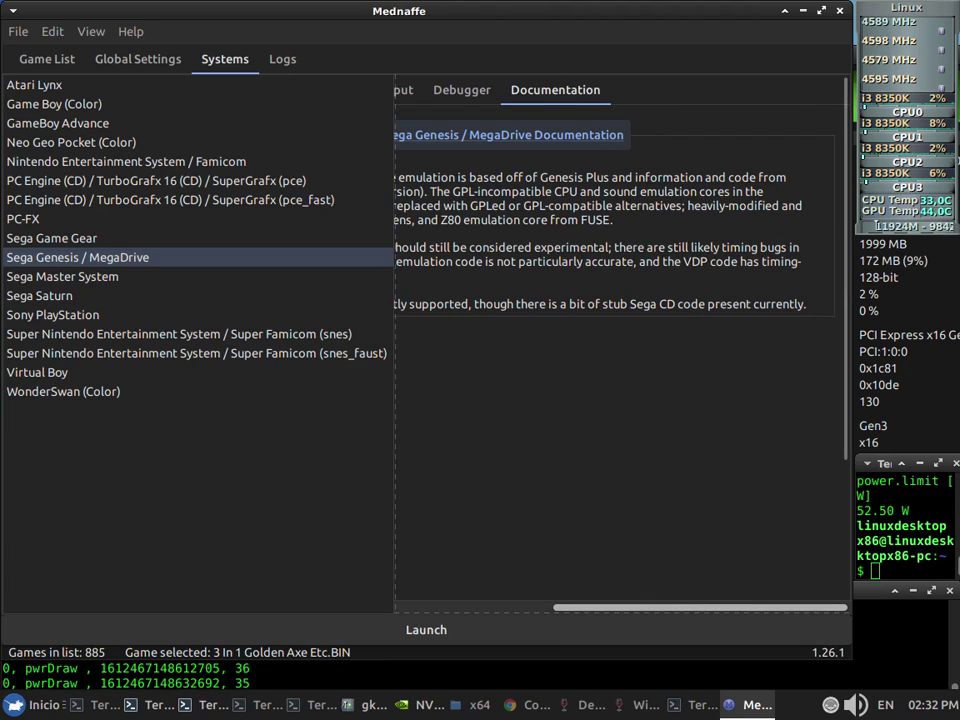
scroll(622, 350, "left", 3)
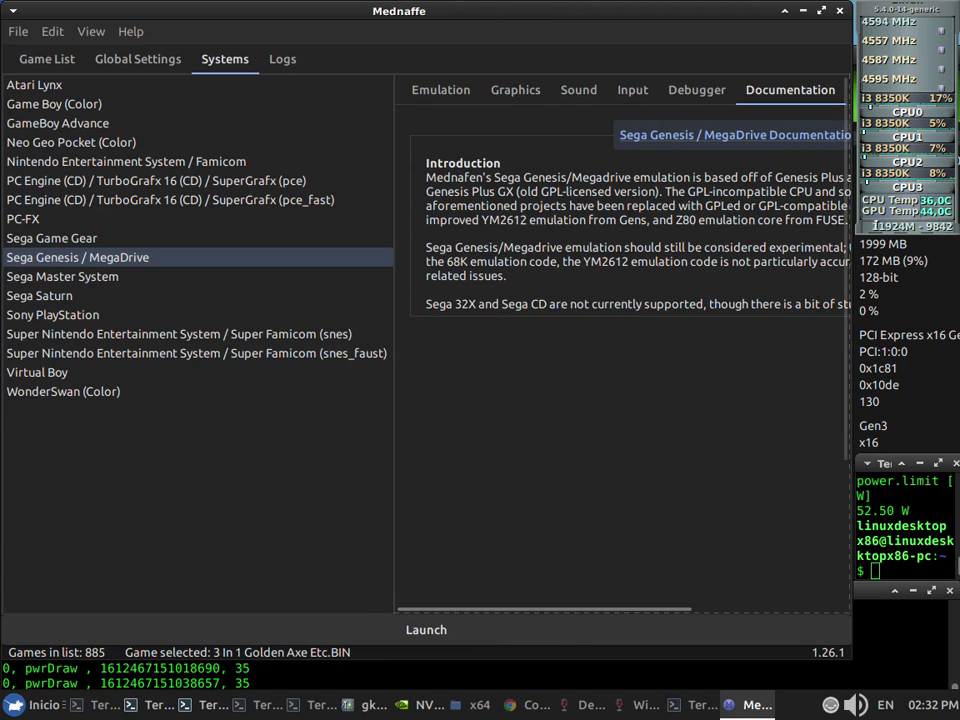
Look through the Sega Genesis / MegaDrive debugger settings and the global and per-port input mappings.
left_click(697, 90)
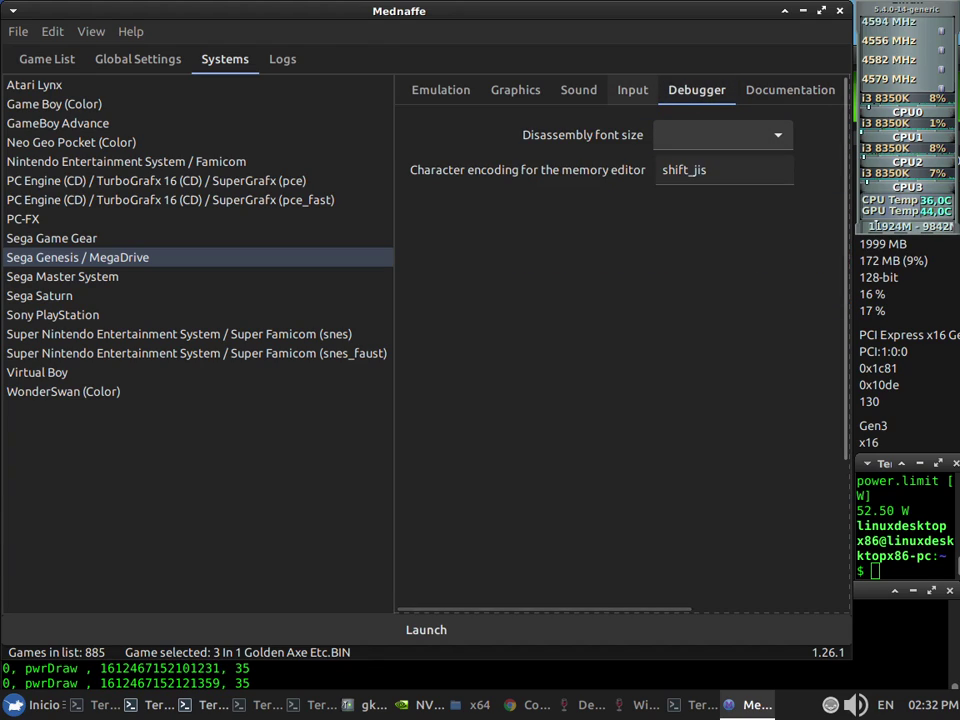
left_click(632, 90)
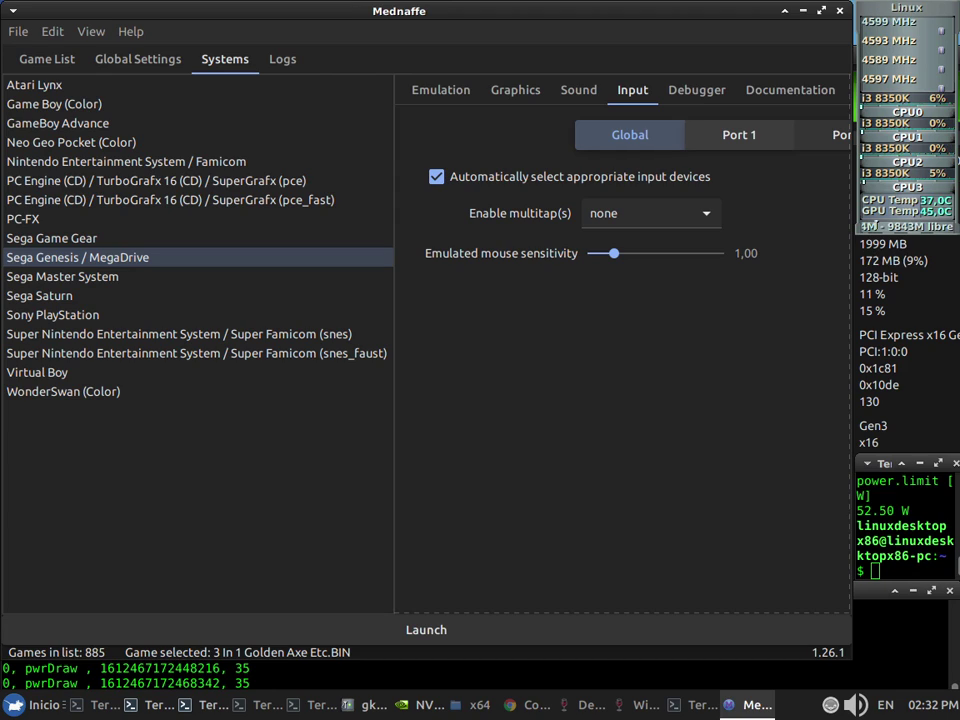
left_click(739, 134)
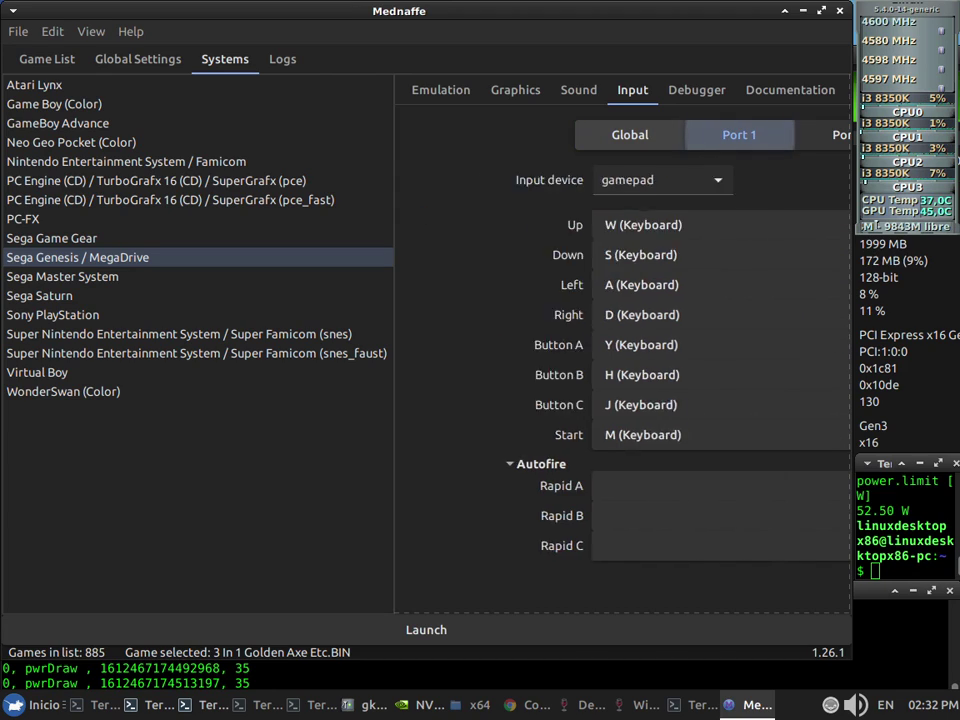
scroll(620, 350, "down", 2)
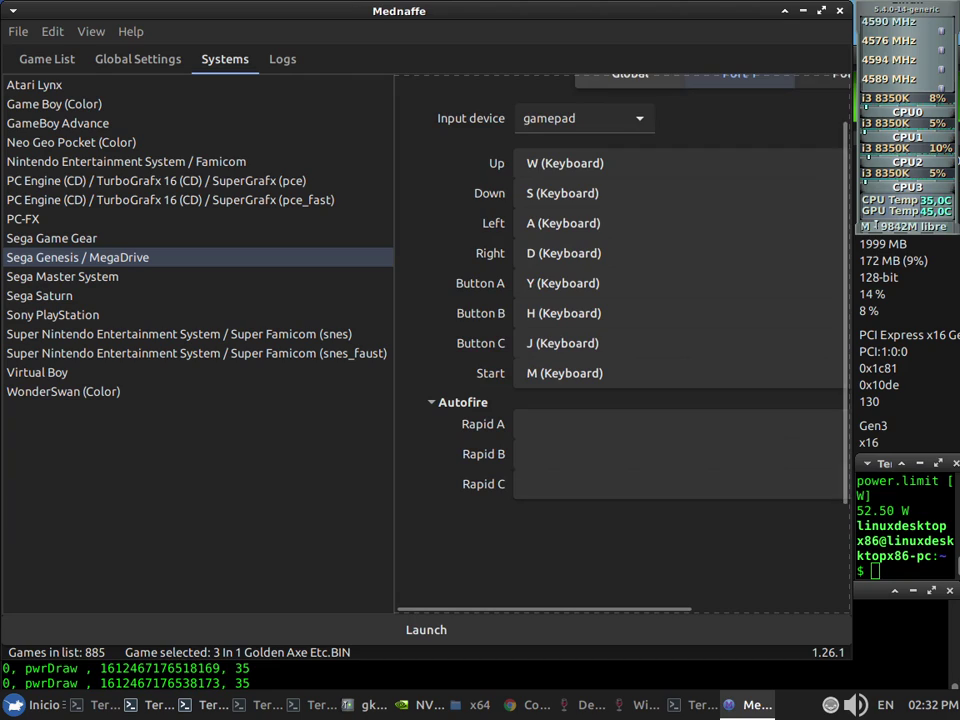
scroll(620, 350, "right", 3)
scroll(600, 300, "up", 1)
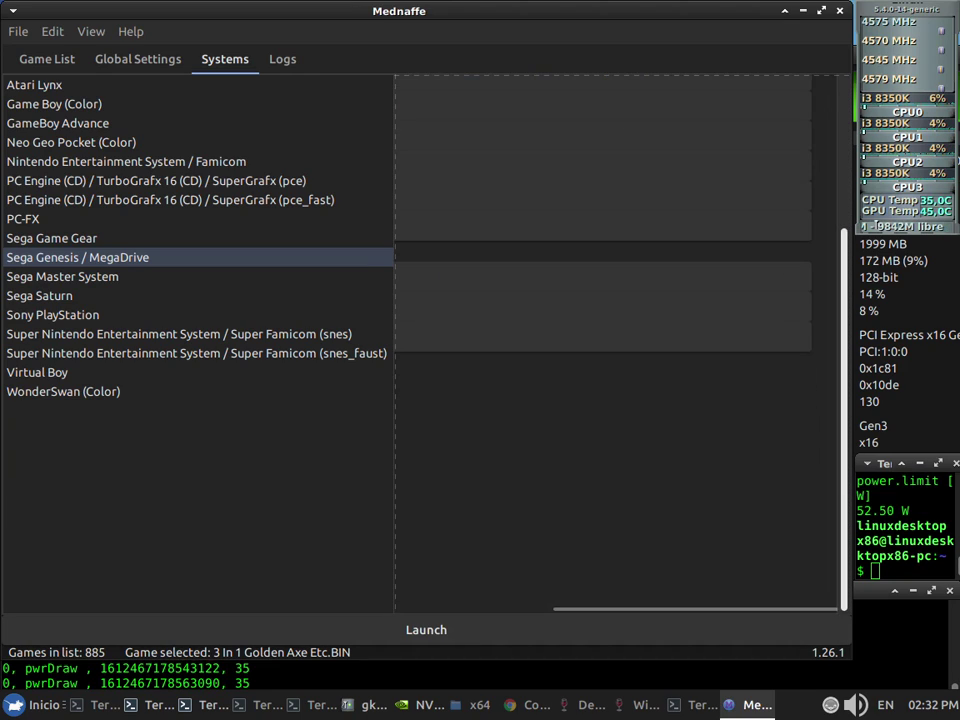
scroll(620, 350, "left", 3)
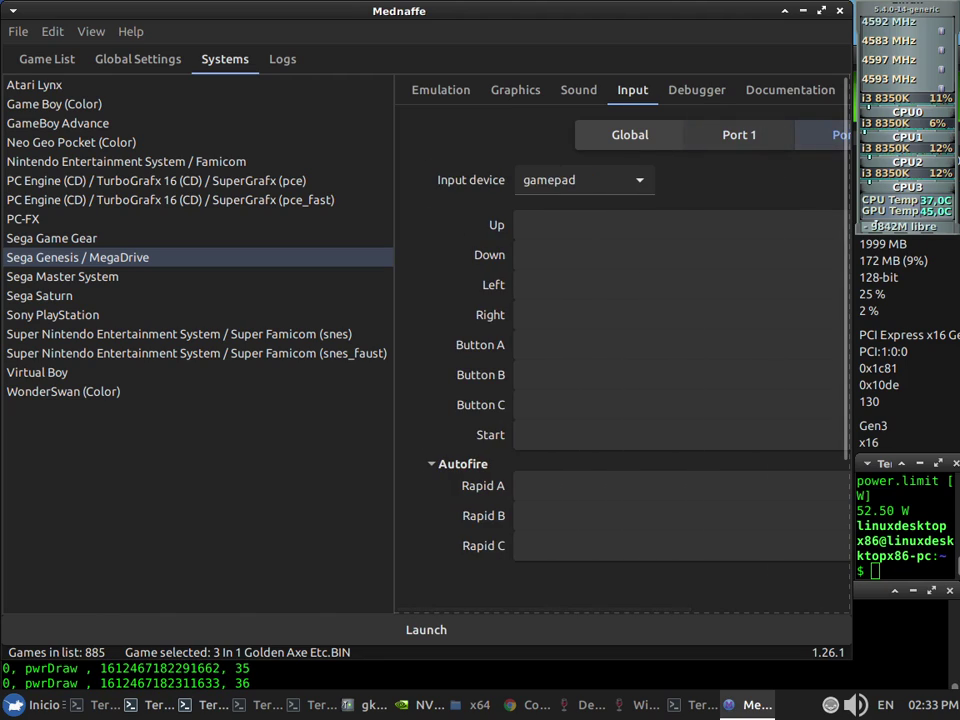
left_click(739, 134)
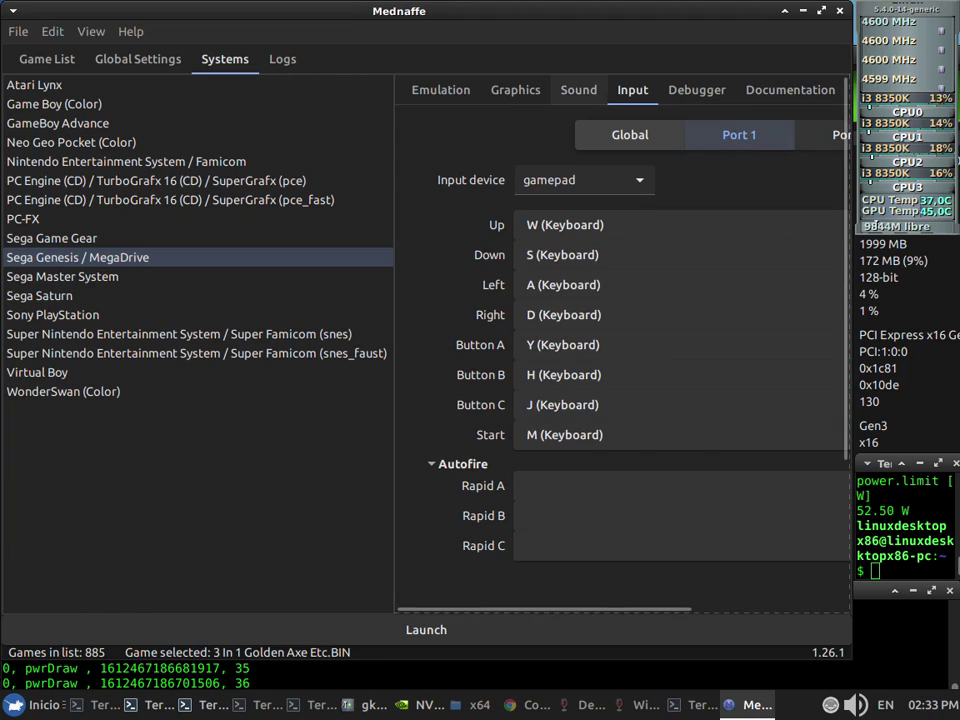
Examine the Sega Genesis / MegaDrive sound settings and the system and blur options of its graphics settings.
left_click(578, 90)
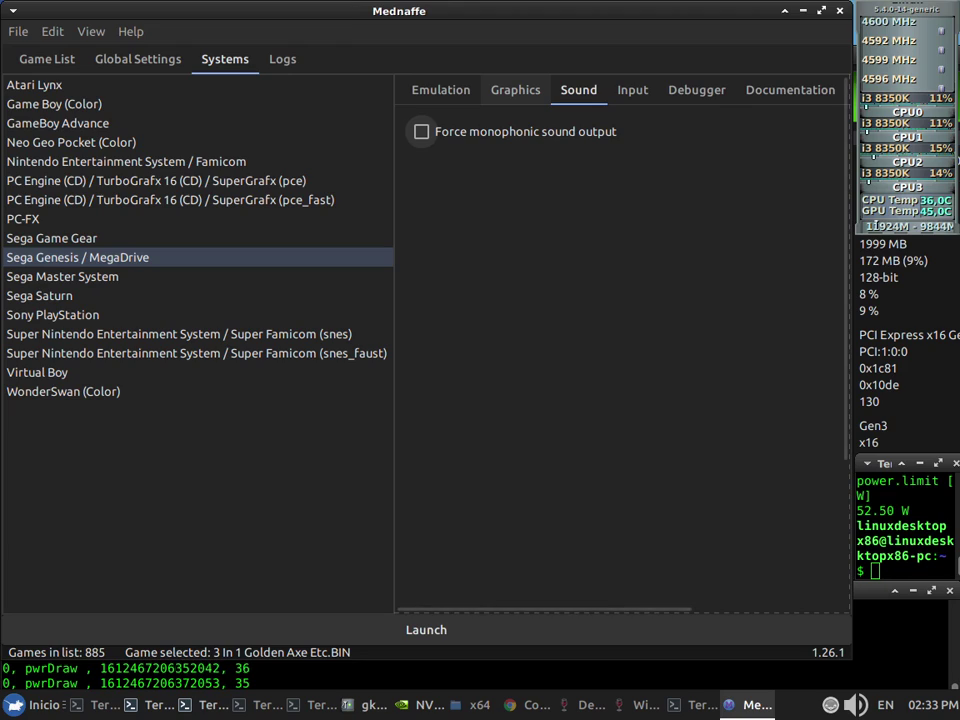
key("ctrl+Page_Up")
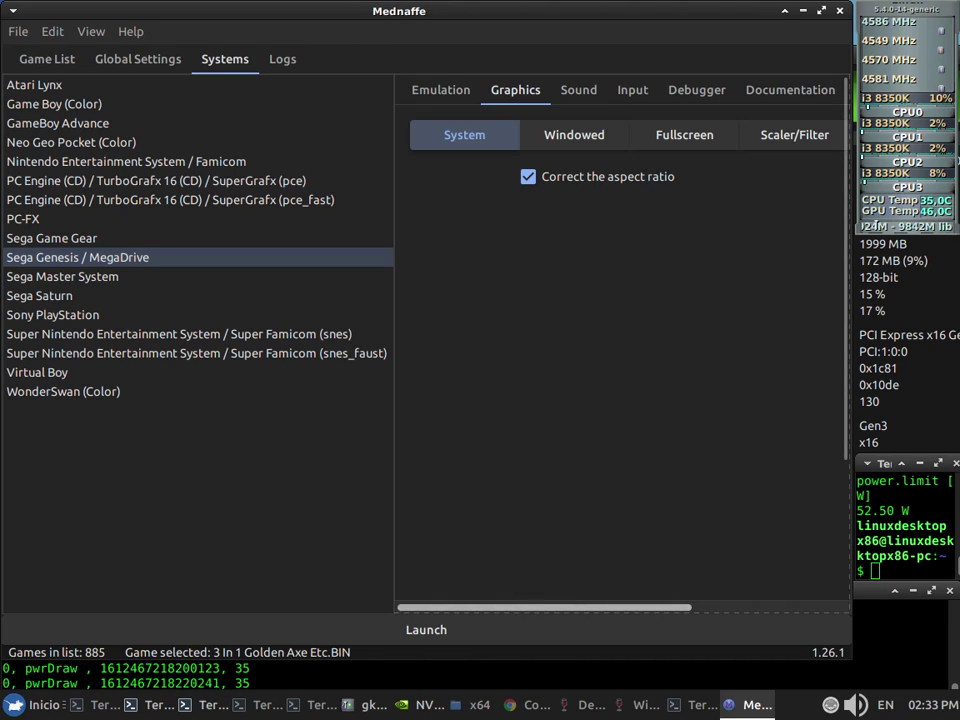
scroll(622, 340, "right", 2)
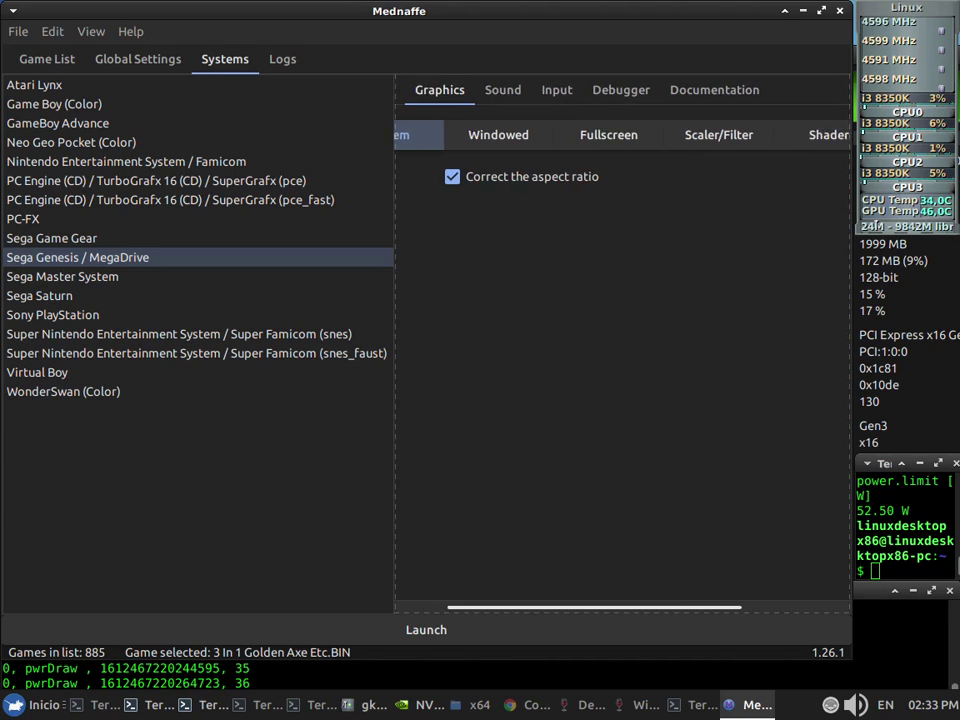
scroll(622, 340, "right", 3)
scroll(622, 340, "right", 1)
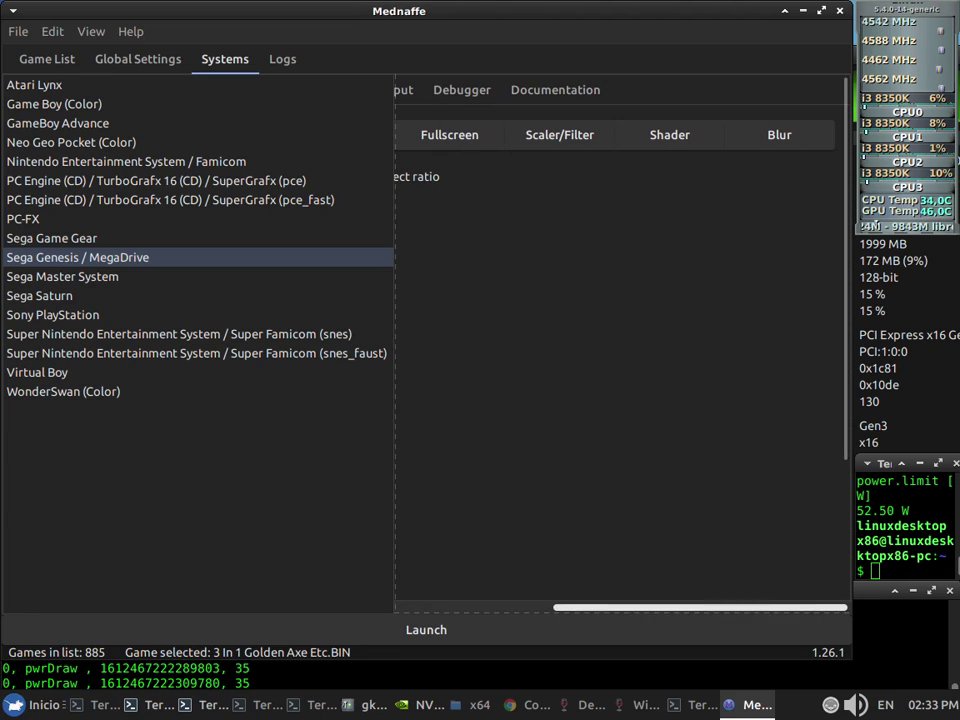
left_click(779, 134)
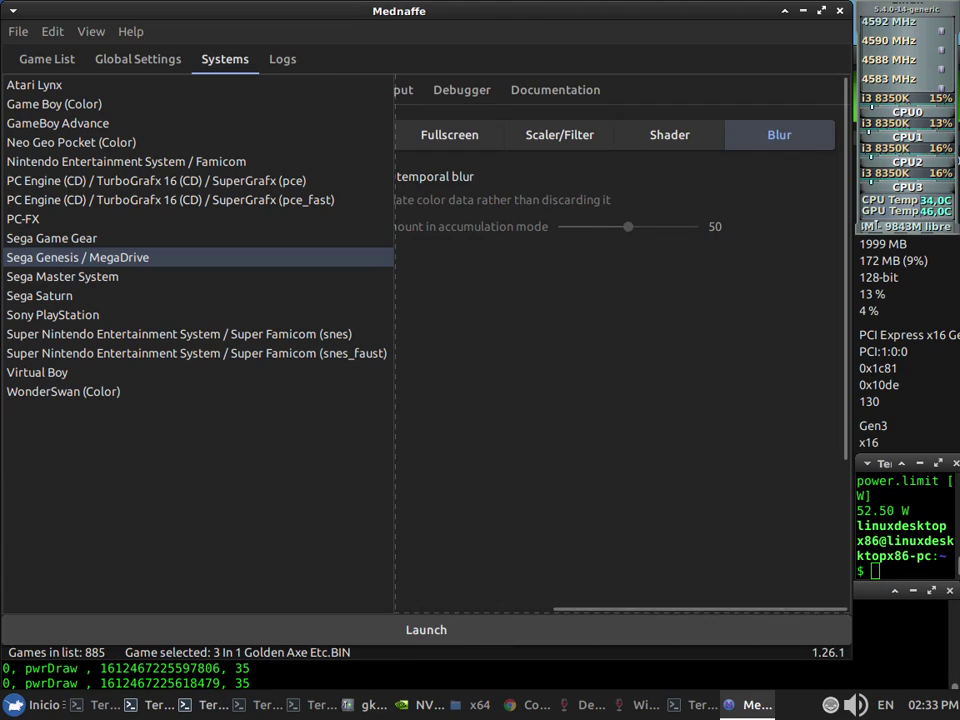
scroll(622, 340, "left", 4)
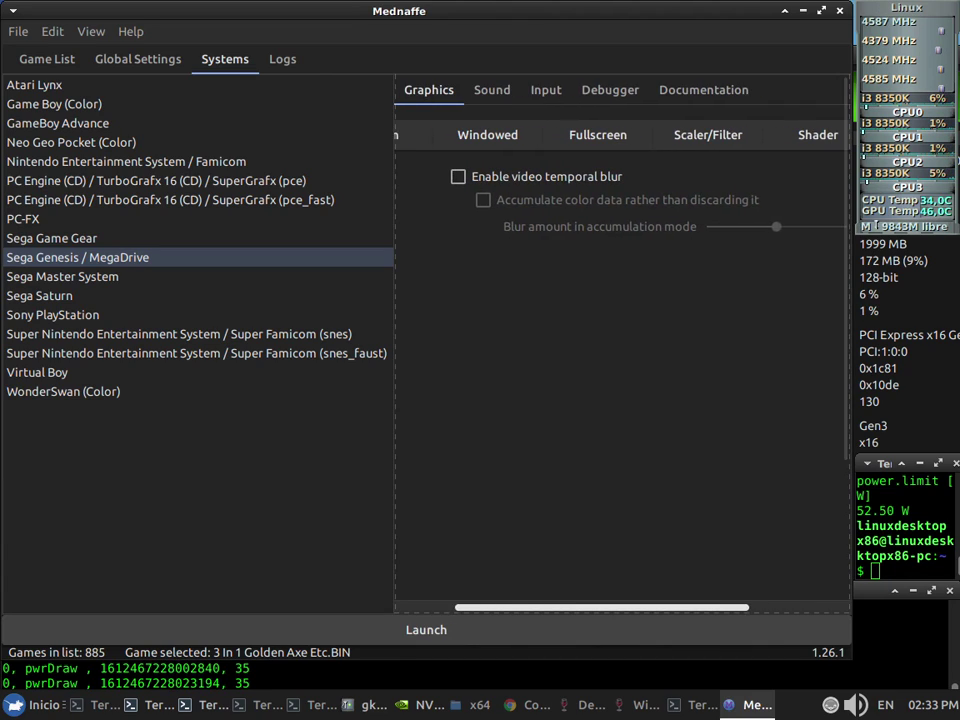
scroll(622, 340, "right", 2)
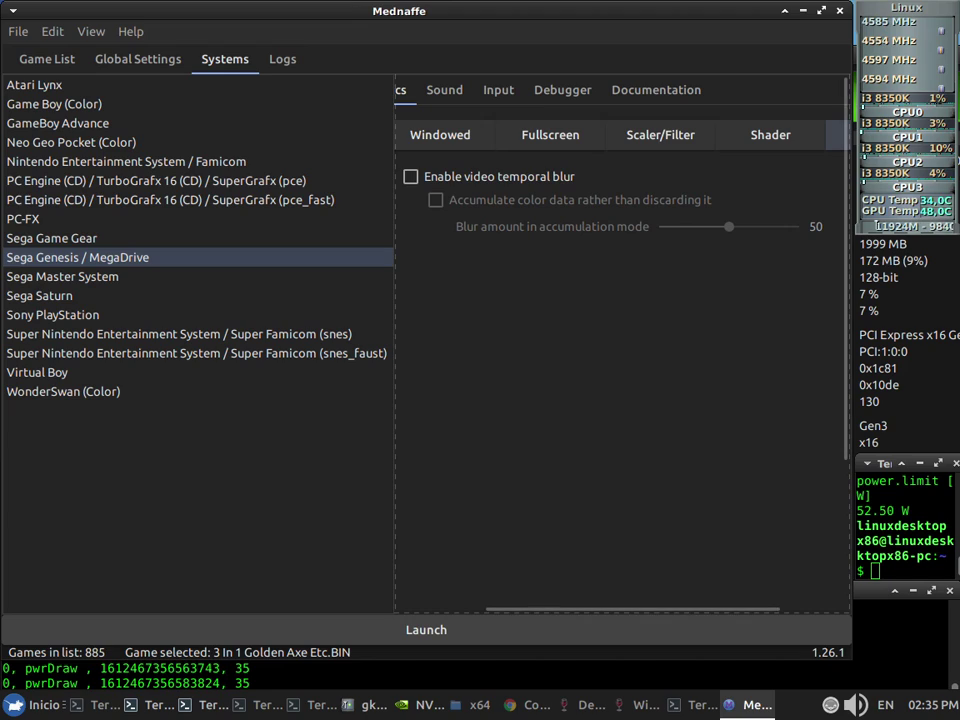
scroll(620, 340, "right", 3)
scroll(620, 340, "left", 3)
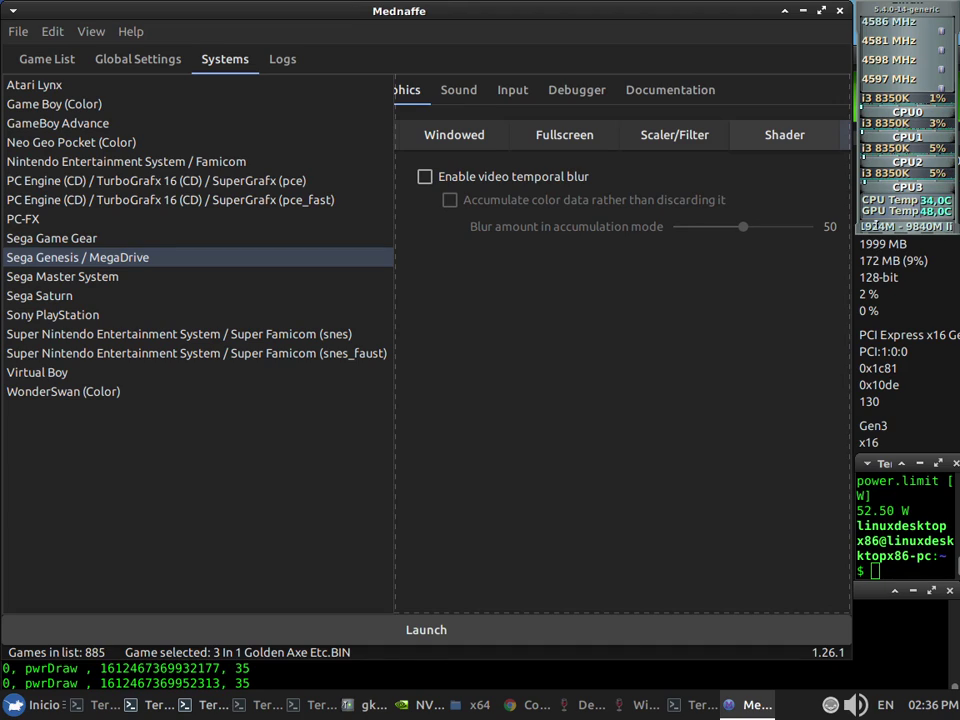
Review the shader, scaler/filter and fullscreen graphics settings of the Sega Genesis / MegaDrive.
left_click(785, 134)
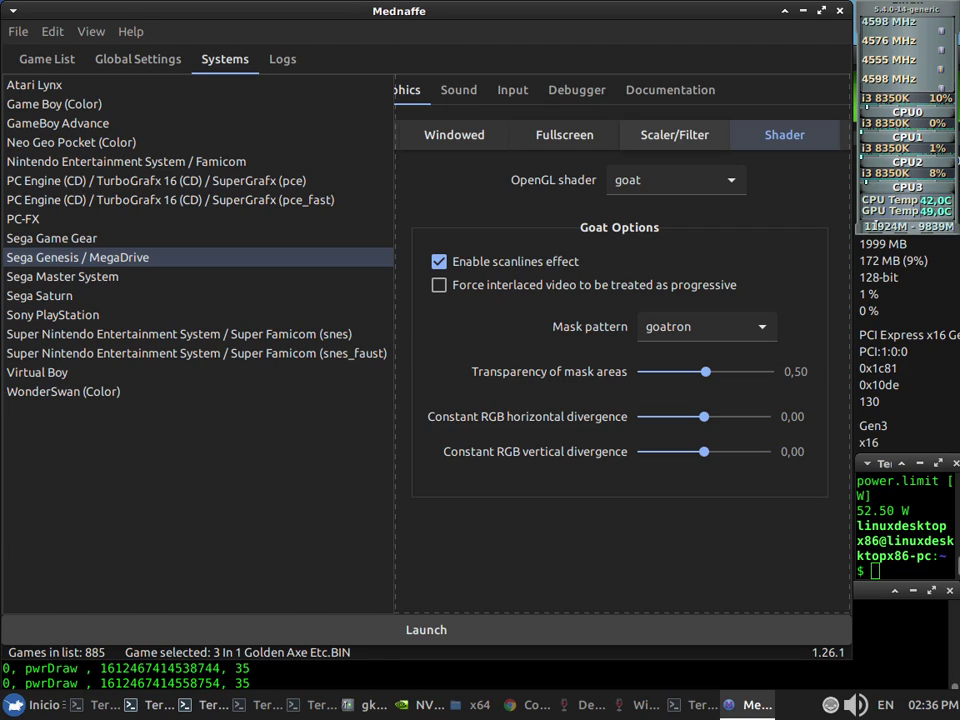
key("space")
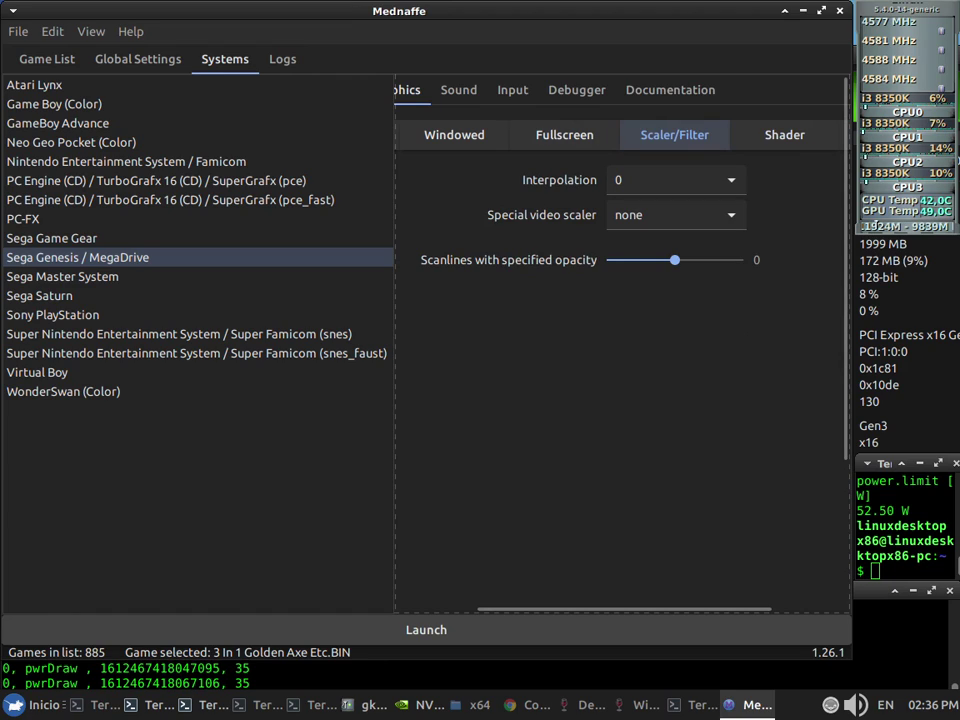
scroll(620, 350, "left", 3)
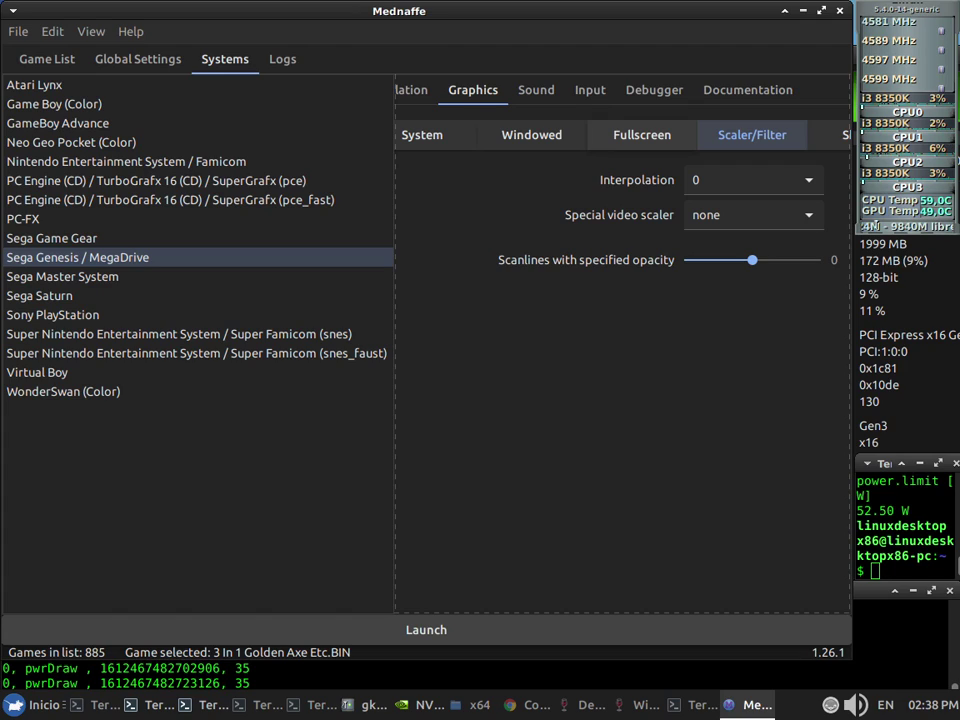
left_click(641, 134)
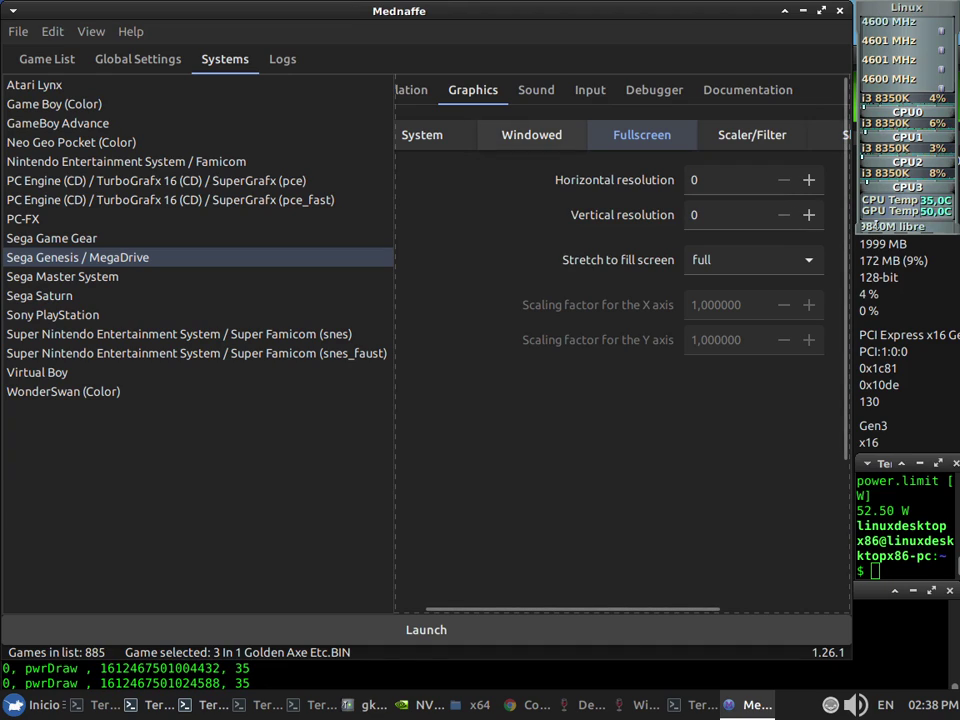
left_click(875, 225)
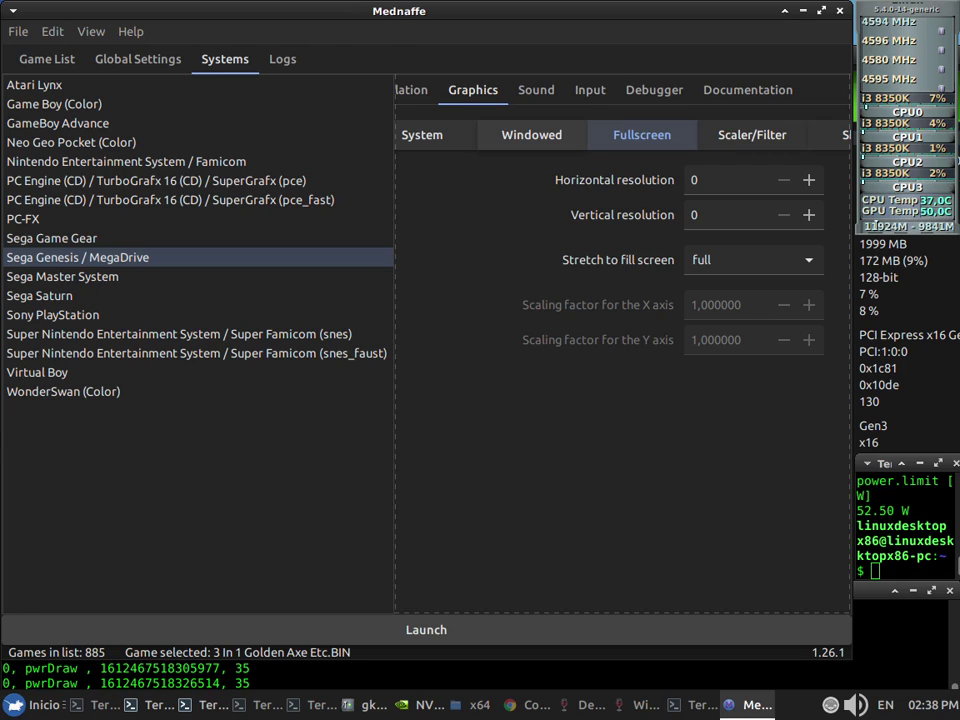
Set the windowed X-axis scaling factor of the Sega Genesis / MegaDrive to 3,5.
left_click(531, 134)
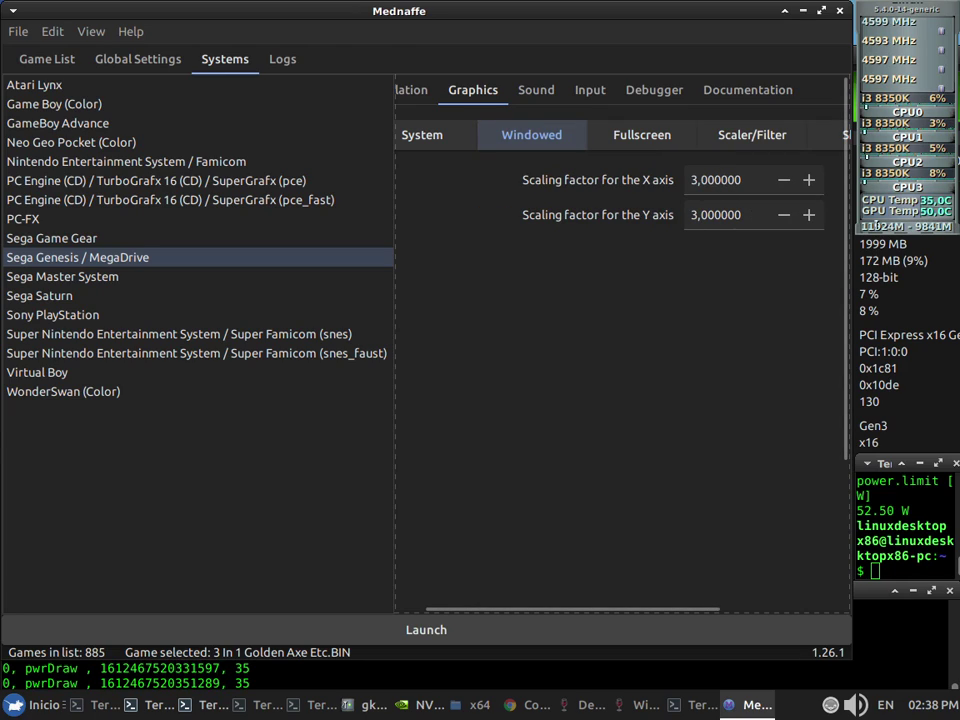
left_click(703, 180)
key("BackSpace")
type("5")
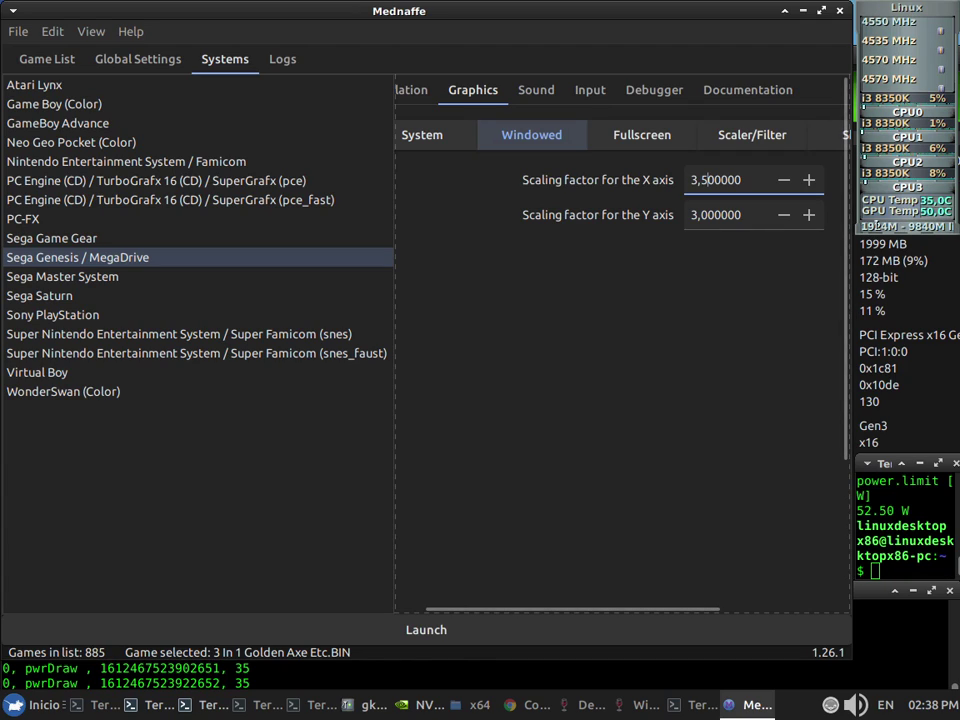
scroll(620, 300, "left", 2)
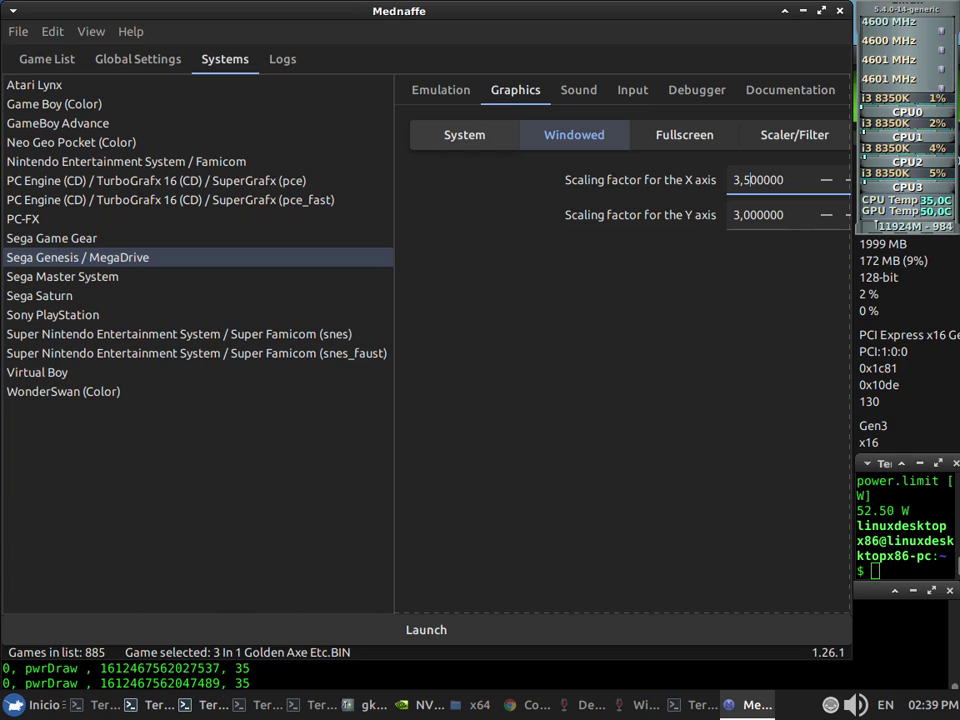
Look at the aspect-ratio option and the emulation region settings of the Sega Genesis / MegaDrive.
key("ctrl+Page_Up")
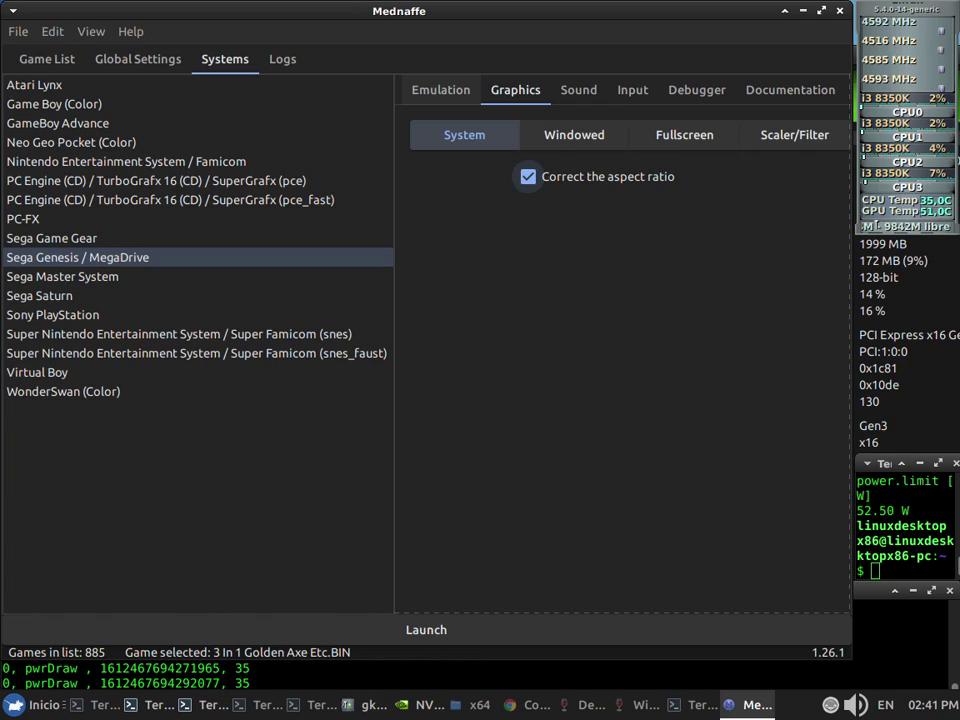
key("ctrl+Page_Up")
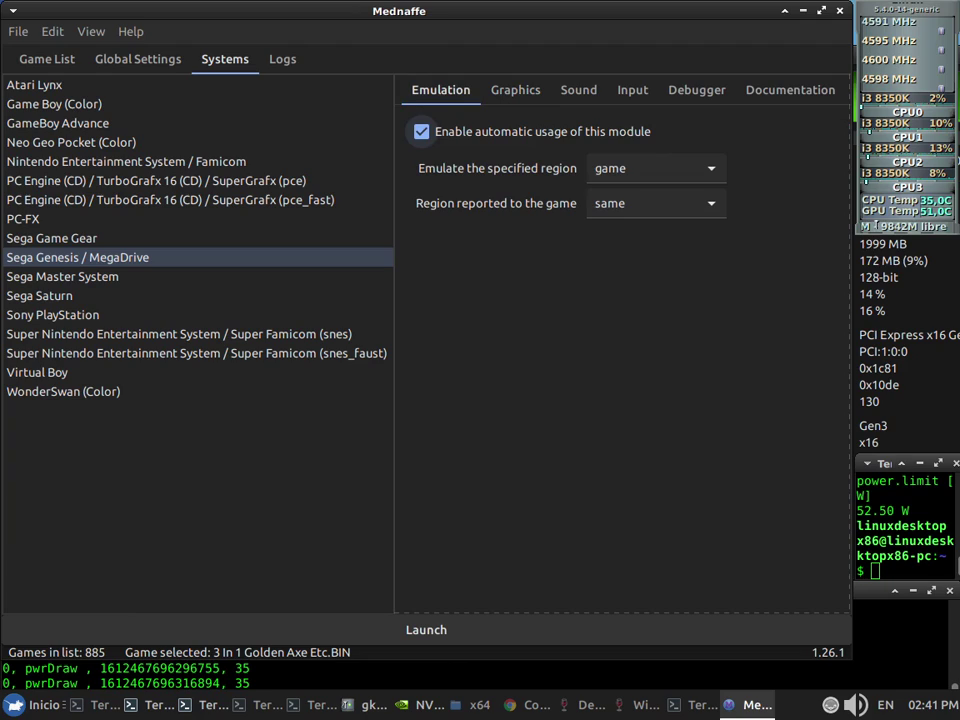
key("ctrl+Page_Down")
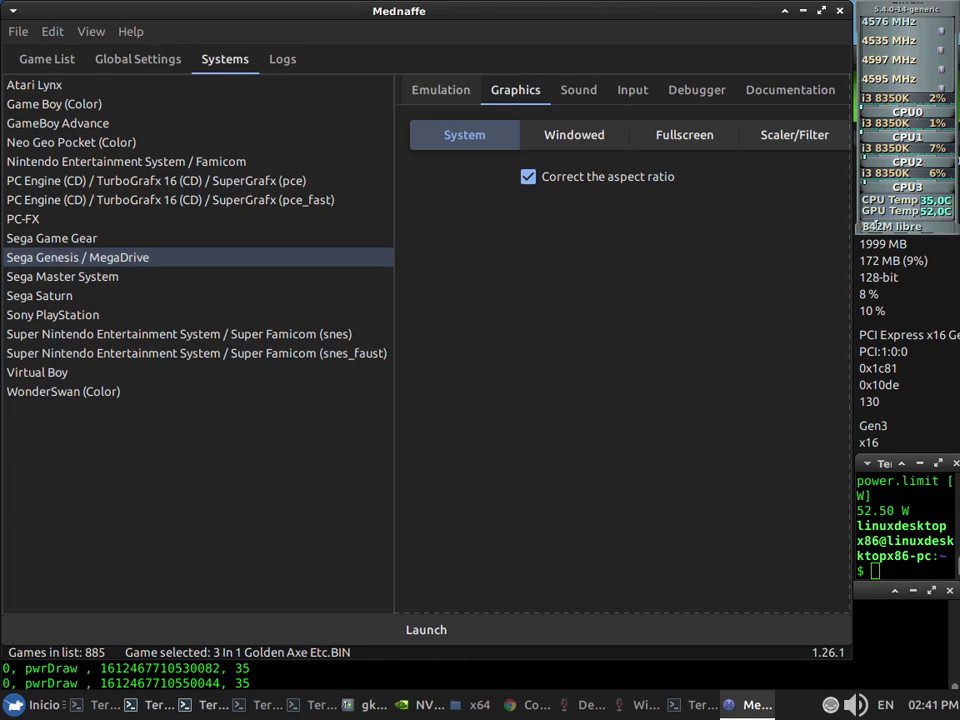
key("ctrl+Page_Up")
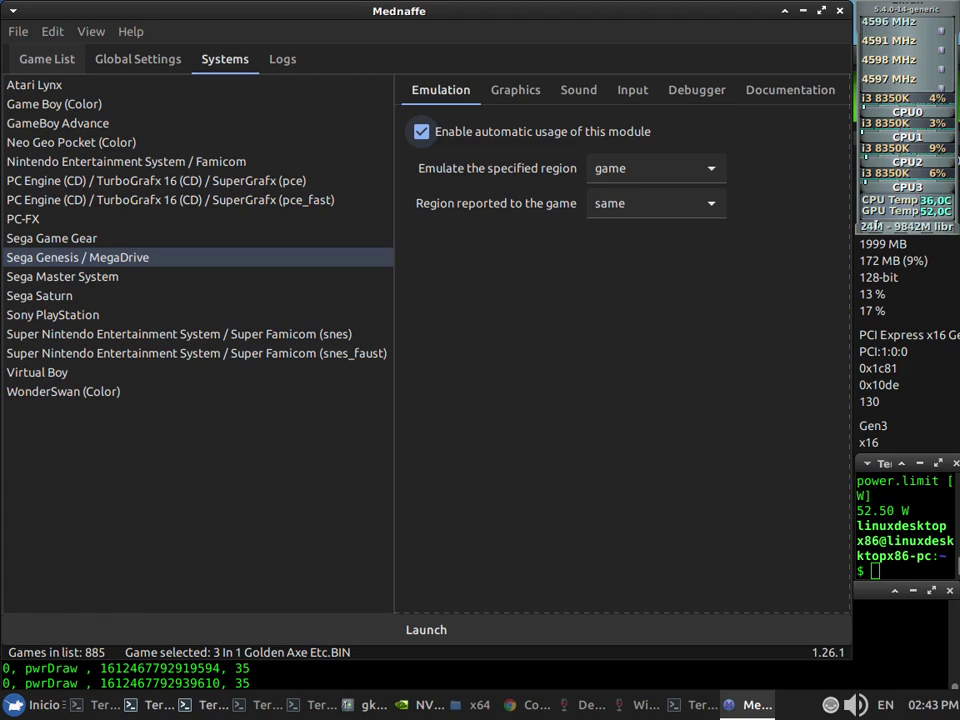
Return to the game list and browse the Genesis games from 3 In 1 Golden Axe Etc.BIN down to JAMES_BU.BIN.
key("ctrl+Page_Up")
key("ctrl+Page_Up")
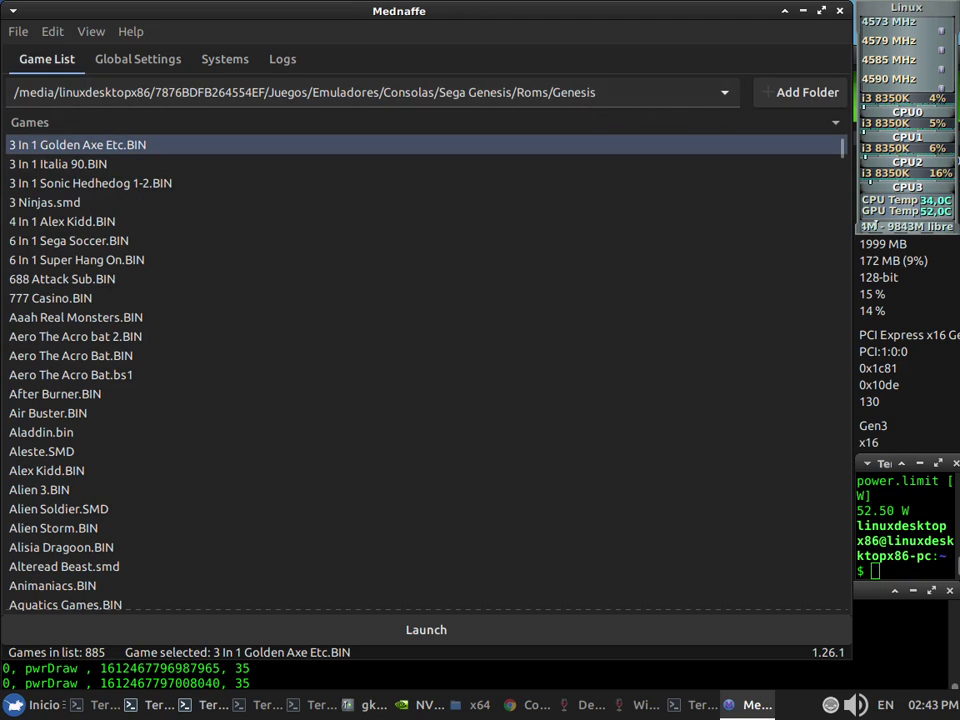
key("Down")
key("Down")
key("Down")
key("Down")
key("Down")
key("Down")
key("Down")
key("Down")
key("Down")
key("Down")
key("Down")
key("Down")
key("Down")
key("Down")
key("Down")
key("Down")
key("Down")
key("Down")
key("Down")
key("Down")
key("Down")
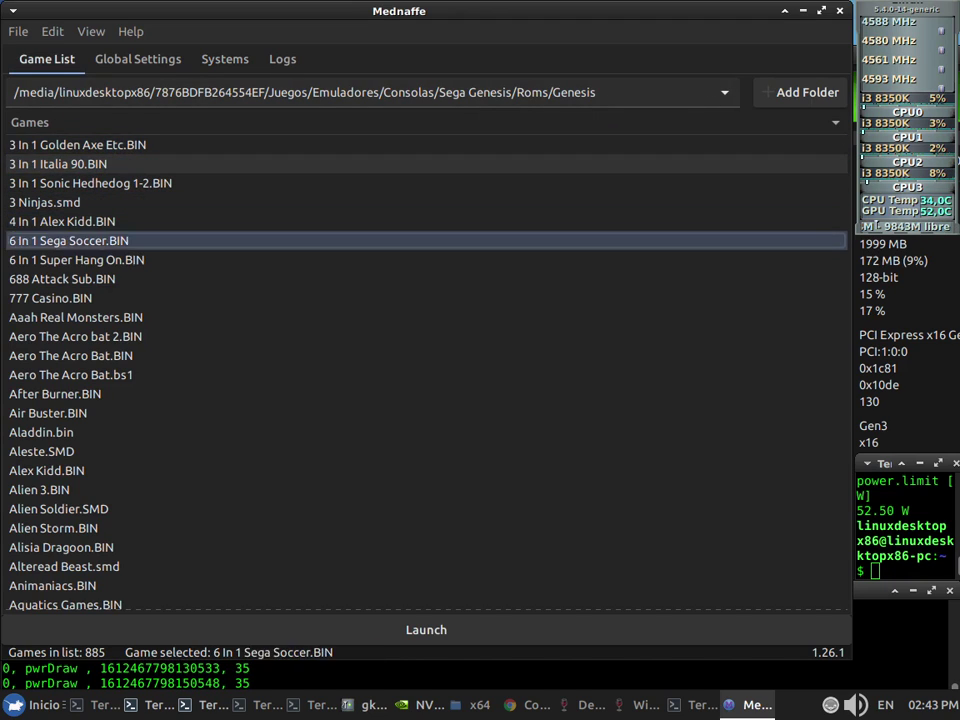
key("Down")
key("Down")
key("Down")
key("Down")
key("Down")
key("Down")
key("Down")
key("Down")
key("Down")
key("Down")
key("Down")
key("Down")
key("Down")
key("Down")
key("Down")
key("Down")
key("Down")
key("Down")
key("Down")
key("Down")
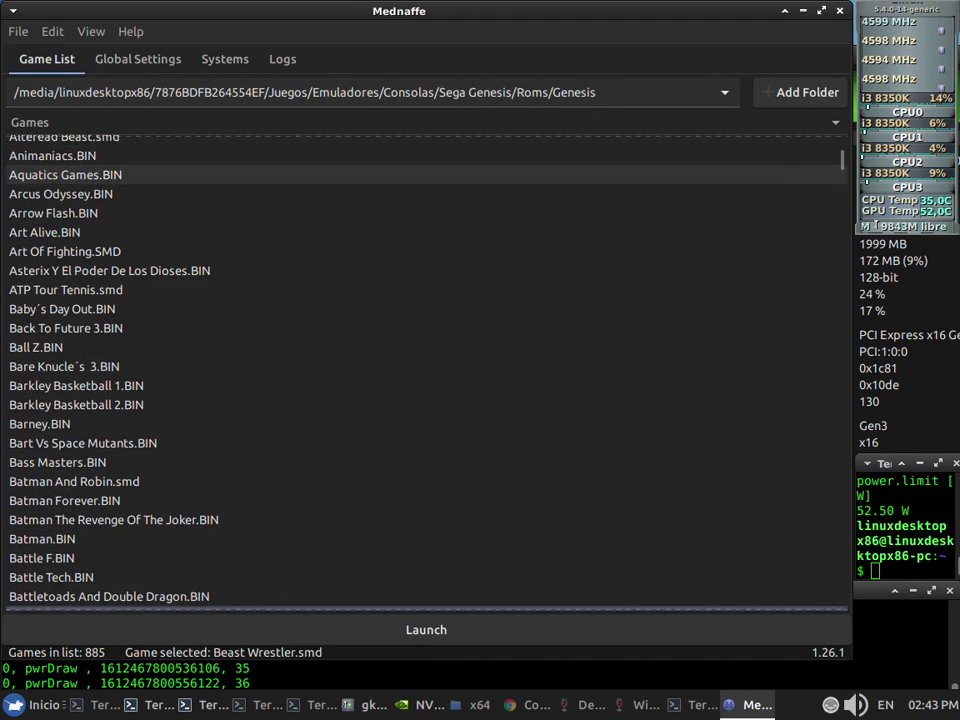
key("Down")
key("Down")
key("Down")
key("Down")
key("Down")
key("Down")
key("Down")
key("Down")
key("Down")
key("Down")
key("Down")
key("Down")
key("Down")
key("Down")
key("Down")
key("Down")
key("Down")
key("Down")
key("Down")
key("Down")
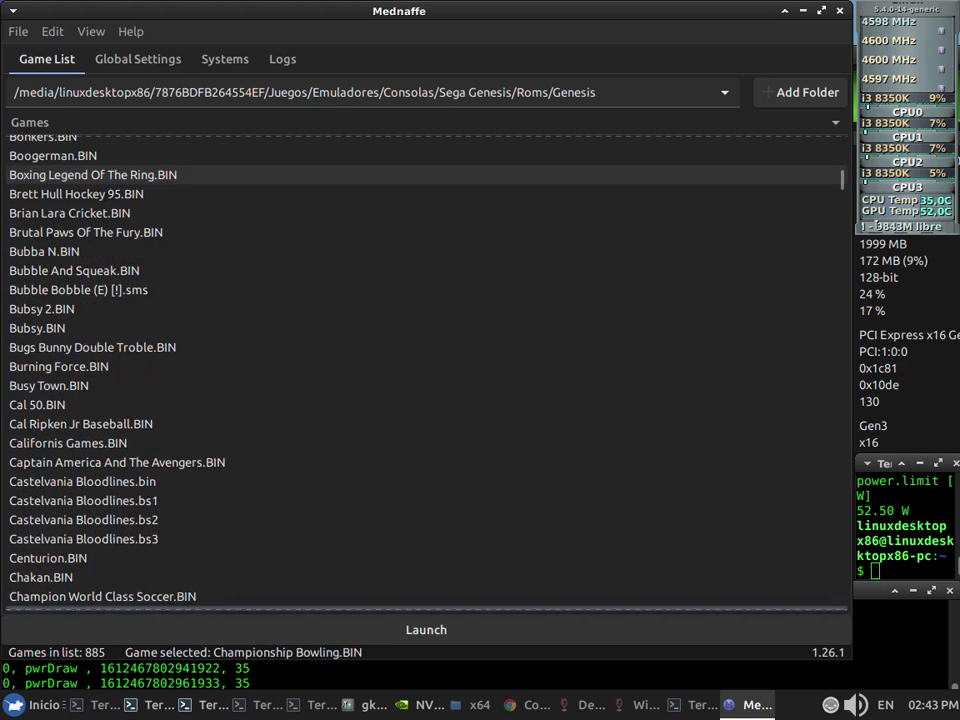
key("Down")
key("Down")
key("Down")
key("Down")
key("Down")
key("Down")
key("Down")
key("Down")
key("Down")
key("Down")
key("Down")
key("Down")
key("Down")
key("Down")
key("Down")
key("Down")
key("Down")
key("Down")
key("Down")
key("Down")
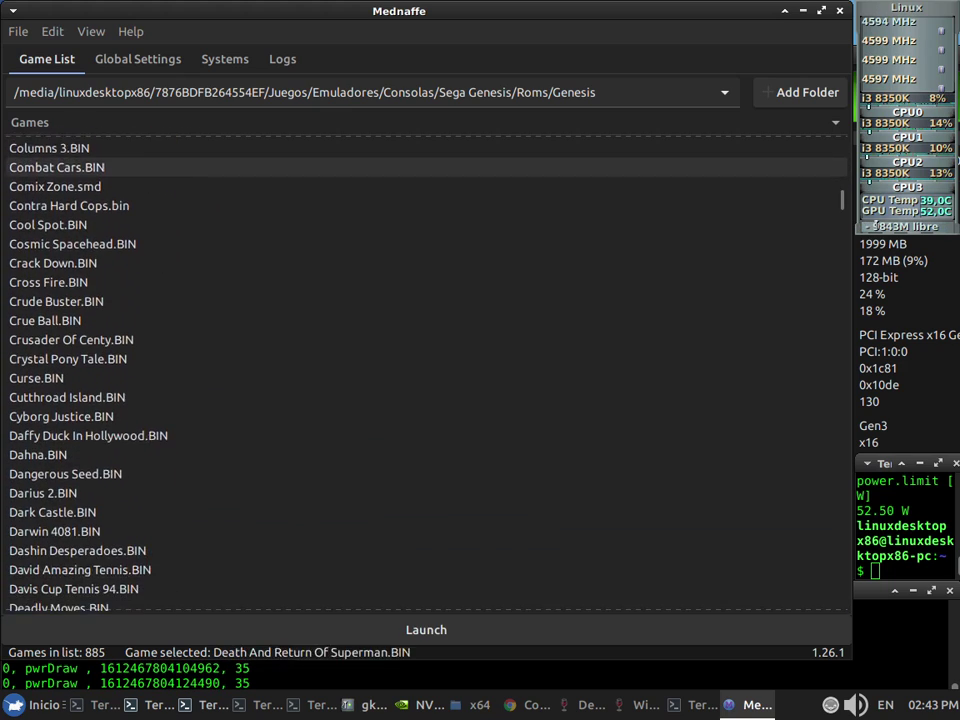
key("Down")
key("Down")
key("Down")
key("Down")
key("Down")
key("Down")
key("Down")
key("Down")
key("Down")
key("Down")
key("Down")
key("Down")
key("Down")
key("Down")
key("Down")
key("Down")
key("Down")
key("Down")
key("Down")
key("Down")
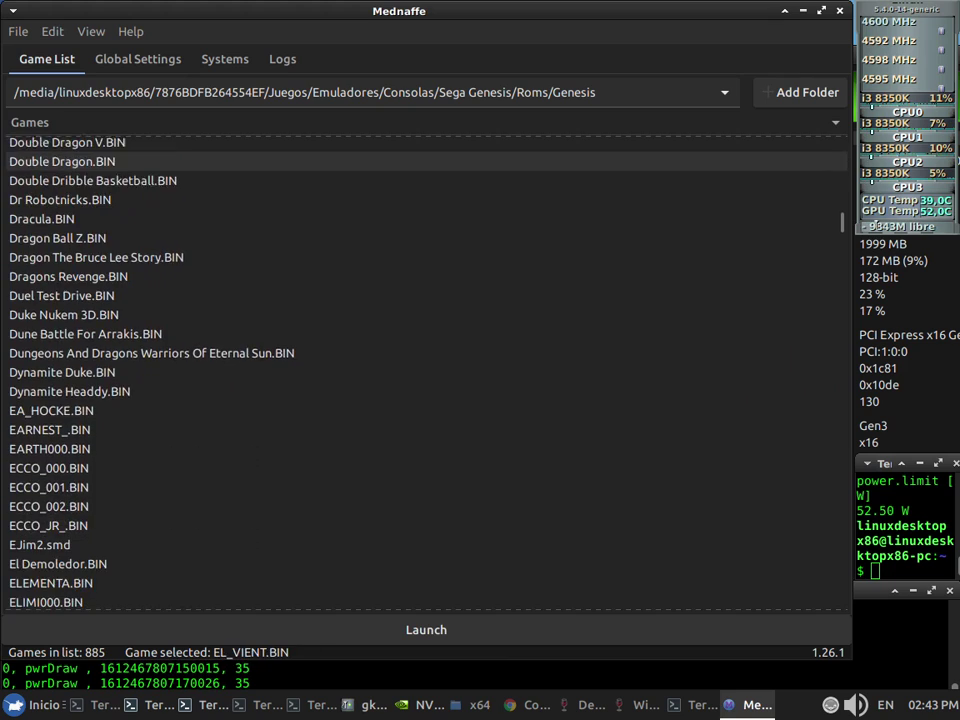
key("Down")
key("Down")
key("Down")
key("Down")
key("Down")
key("Down")
key("Down")
key("Down")
key("Down")
key("Down")
key("Down")
key("Down")
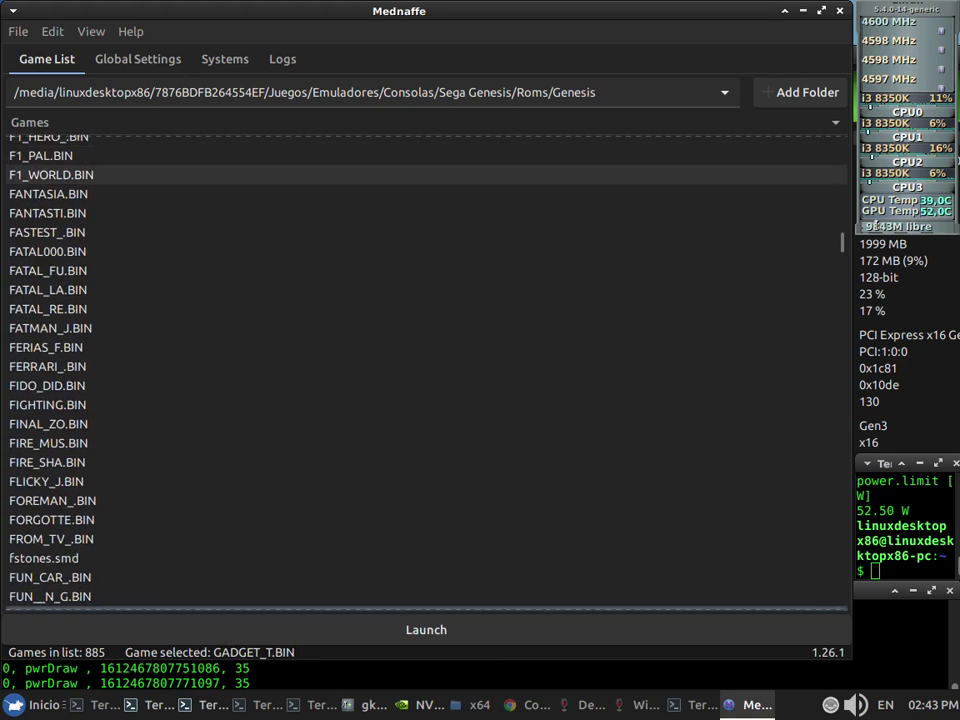
key("Down")
key("Down")
key("Down")
key("Down")
key("Down")
key("Down")
key("Down")
key("Down")
key("Down")
key("Down")
key("Down")
key("Down")
key("Down")
key("Down")
key("Down")
key("Down")
key("Down")
key("Down")
key("Down")
key("Down")
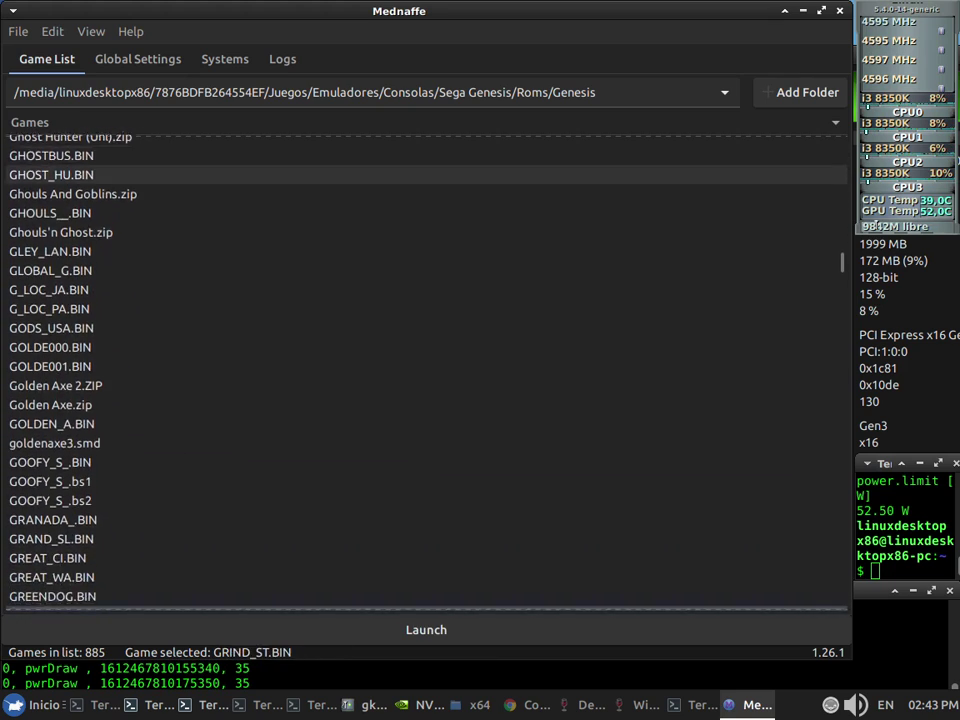
key("Down")
key("Down")
key("Down")
key("Down")
key("Down")
key("Down")
key("Down")
key("Down")
key("Down")
key("Down")
key("Down")
key("Down")
key("Down")
key("Down")
key("Down")
key("Down")
key("Down")
key("Down")
key("Down")
key("Down")
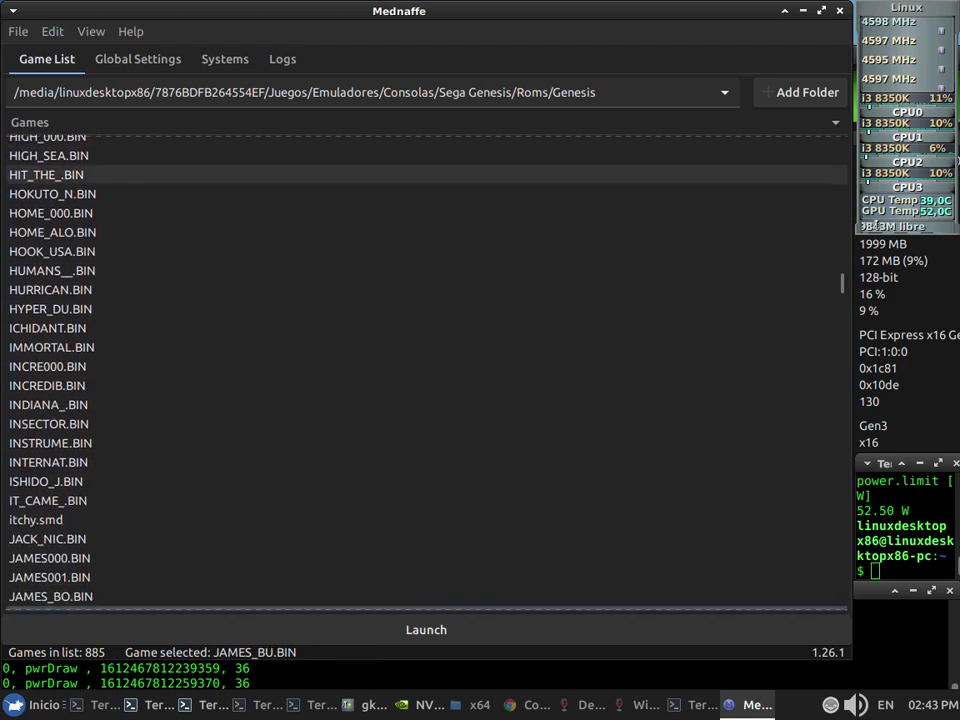
Browse further down the Genesis game list from JAMES_BU.BIN to Silvestre Y Piolin.BIN.
key("Down")
key("Down")
key("Down")
key("Down")
key("Down")
key("Down")
key("Down")
key("Down")
key("Down")
key("Down")
key("Down")
key("Down")
key("Down")
key("Down")
key("Down")
key("Down")
key("Down")
key("Down")
key("Down")
key("Down")
key("Down")
key("Down")
key("Down")
key("Down")
key("Down")
key("Down")
key("Down")
key("Down")
key("Down")
key("Down")
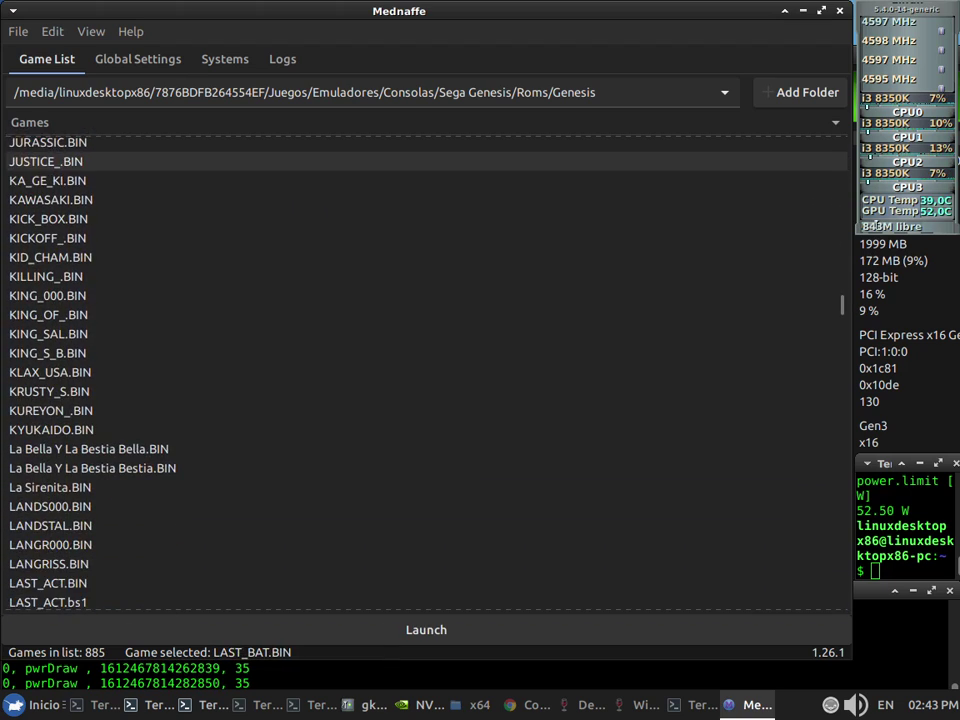
key("Down")
key("Down")
key("Down")
key("Down")
key("Down")
key("Down")
key("Down")
key("Down")
key("Down")
key("Down")
key("Down")
key("Down")
key("Down")
key("Down")
key("Down")
key("Down")
key("Down")
key("Down")
key("Down")
key("Down")
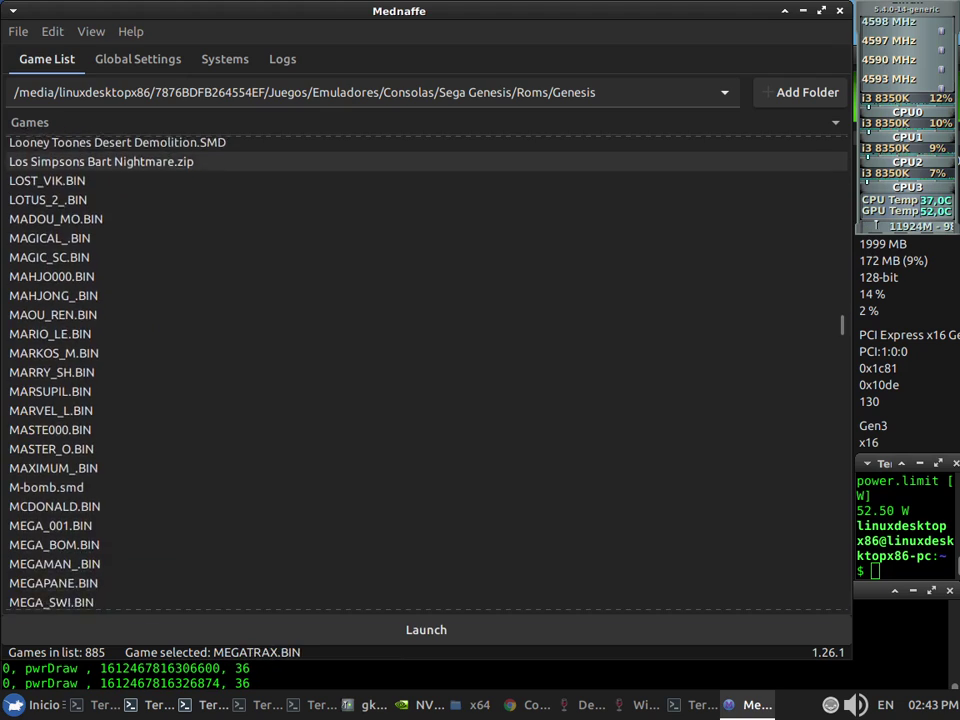
key("Down")
key("Down")
key("Down")
key("Down")
key("Down")
key("Down")
key("Down")
key("Down")
key("Down")
key("Down")
key("Down")
key("Down")
key("Down")
key("Down")
key("Down")
key("Down")
key("Down")
key("Down")
key("Down")
key("Down")
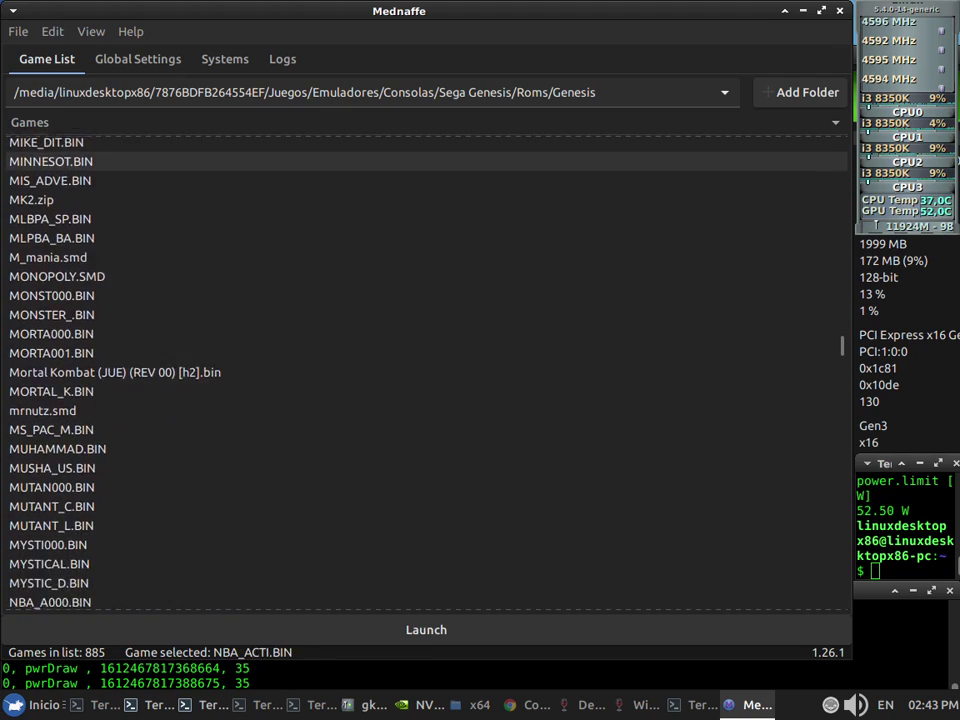
key("Down")
key("Down")
key("Down")
key("Down")
key("Down")
key("Down")
key("Down")
key("Down")
key("Down")
key("Down")
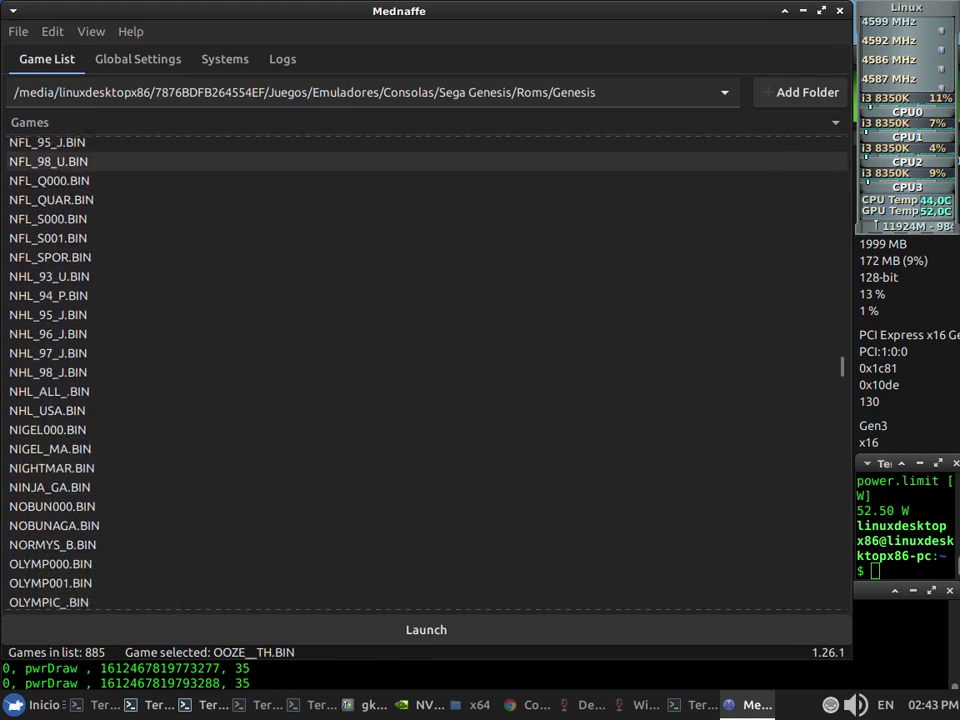
key("Down")
key("Down")
key("Down")
key("Down")
key("Down")
key("Down")
key("Down")
key("Down")
key("Down")
key("Down")
key("Down")
key("Down")
key("Down")
key("Down")
key("Down")
key("Down")
key("Down")
key("Down")
key("Down")
key("Down")
key("Down")
key("Down")
key("Down")
key("Down")
key("Down")
key("Down")
key("Down")
key("Down")
key("Down")
key("Down")
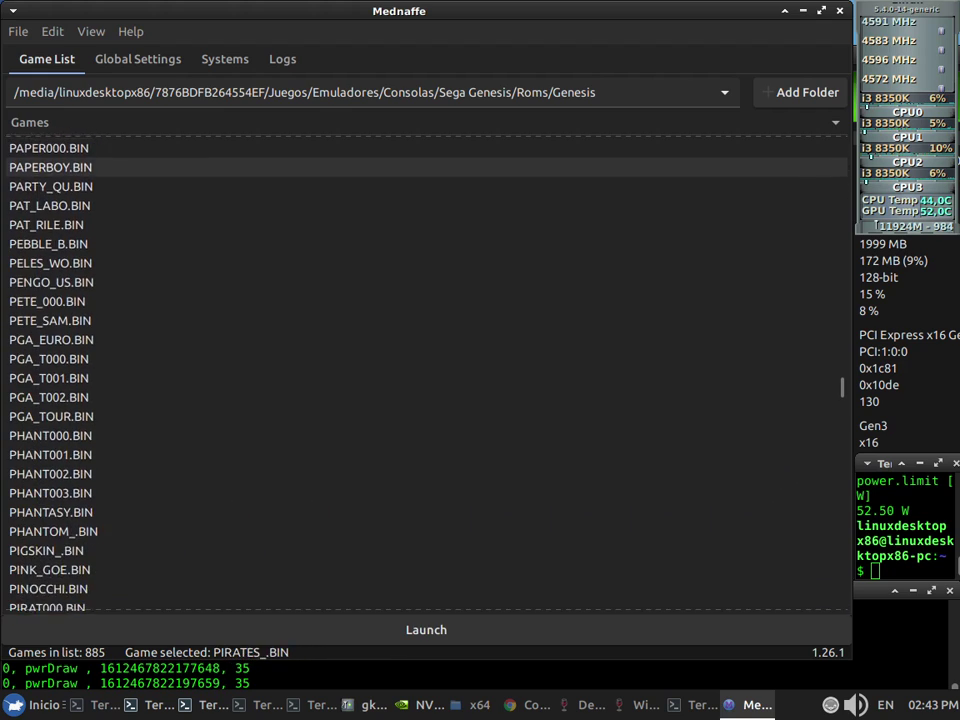
key("Down")
key("Down")
key("Down")
key("Down")
key("Down")
key("Down")
key("Down")
key("Down")
key("Down")
key("Down")
key("Down")
key("Down")
key("Down")
key("Down")
key("Down")
key("Down")
key("Down")
key("Down")
key("Down")
key("Down")
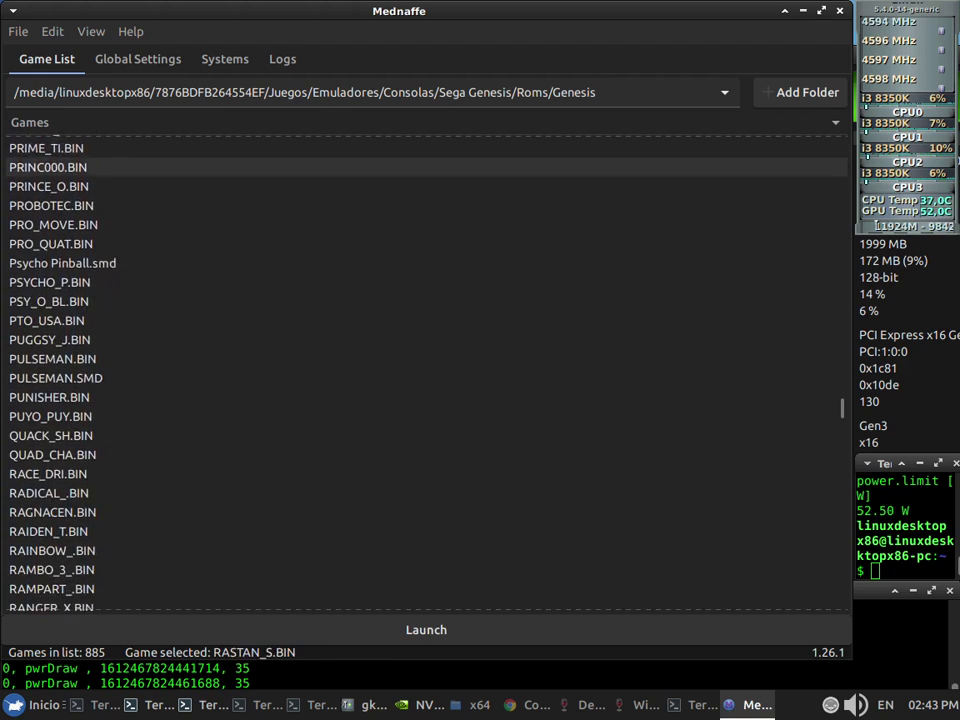
key("Down")
key("Down")
key("Down")
key("Down")
key("Down")
key("Down")
key("Down")
key("Down")
key("Down")
key("Down")
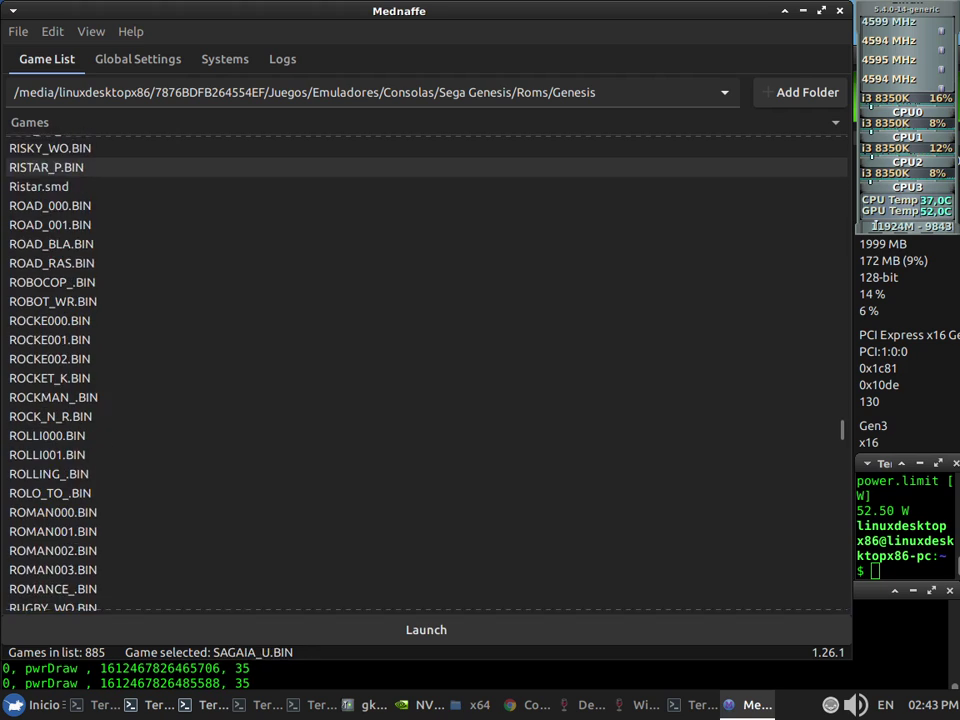
key("Down")
key("Down")
key("Down")
key("Down")
key("Down")
key("Down")
key("Down")
key("Down")
key("Down")
key("Down")
key("Down")
key("Down")
key("Down")
key("Down")
key("Down")
key("Down")
key("Down")
key("Down")
key("Down")
key("Down")
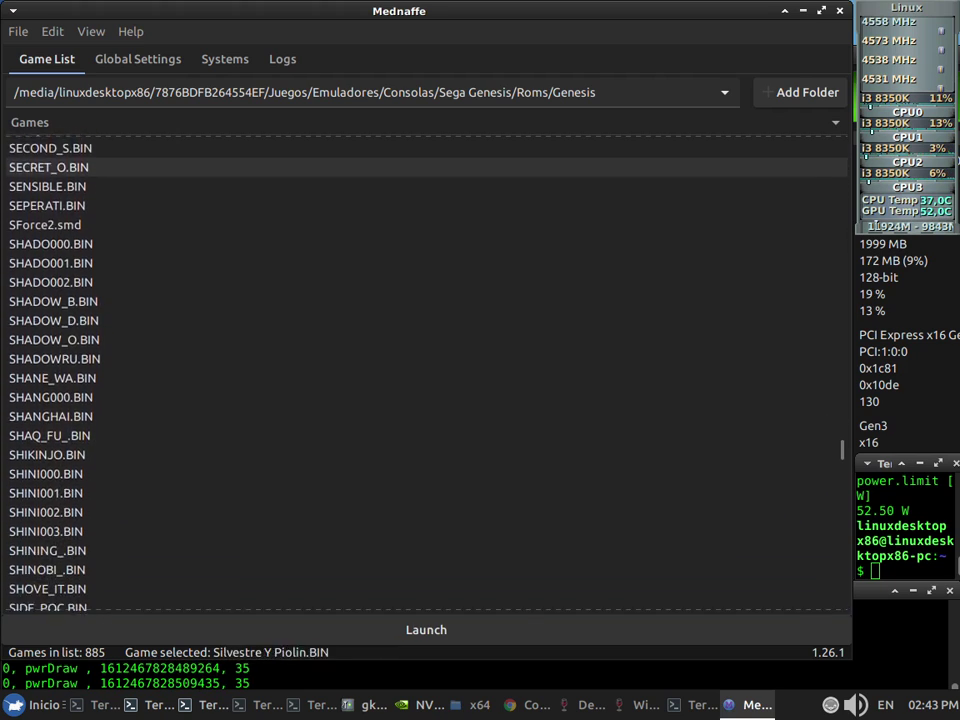
Browse further down the Genesis game list from Silvestre Y Piolin.BIN to URBAN_ST.BIN.
key("Down")
key("Down")
key("Down")
key("Down")
key("Down")
key("Down")
key("Down")
key("Down")
key("Down")
key("Down")
key("Down")
key("Down")
key("Down")
key("Down")
key("Down")
key("Down")
key("Down")
key("Down")
key("Down")
key("Down")
key("Down")
key("Down")
key("Down")
key("Down")
key("Down")
key("Down")
key("Down")
key("Down")
key("Down")
key("Down")
key("Down")
key("Down")
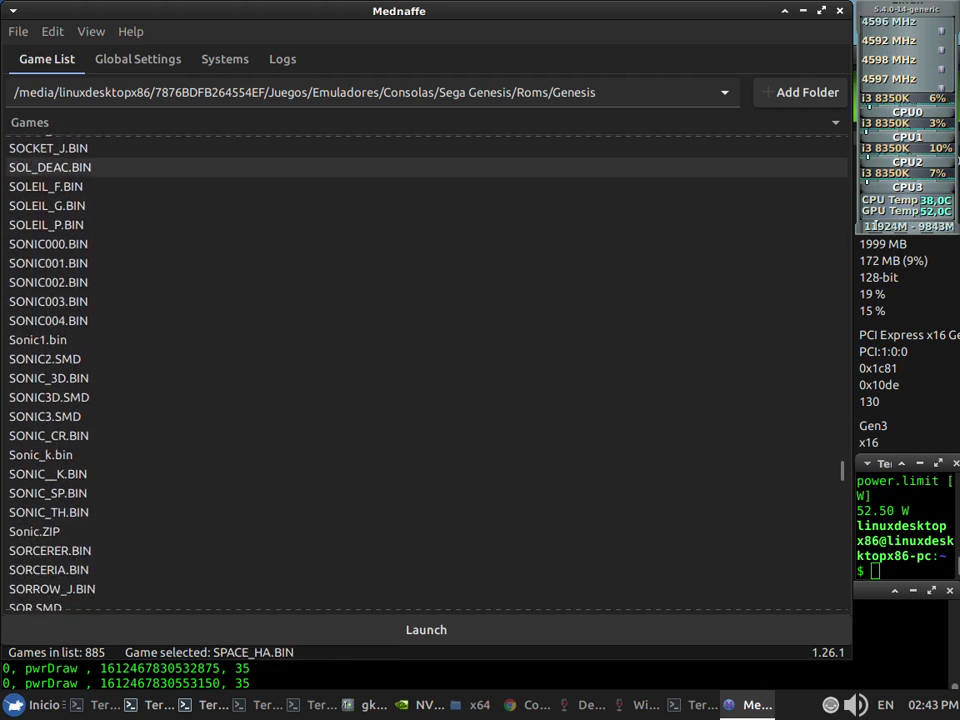
key("Down")
key("Down")
key("Down")
key("Down")
key("Down")
key("Down")
key("Down")
key("Down")
key("Down")
key("Down")
key("Down")
key("Down")
key("Down")
key("Down")
key("Down")
key("Down")
key("Down")
key("Down")
key("Down")
key("Down")
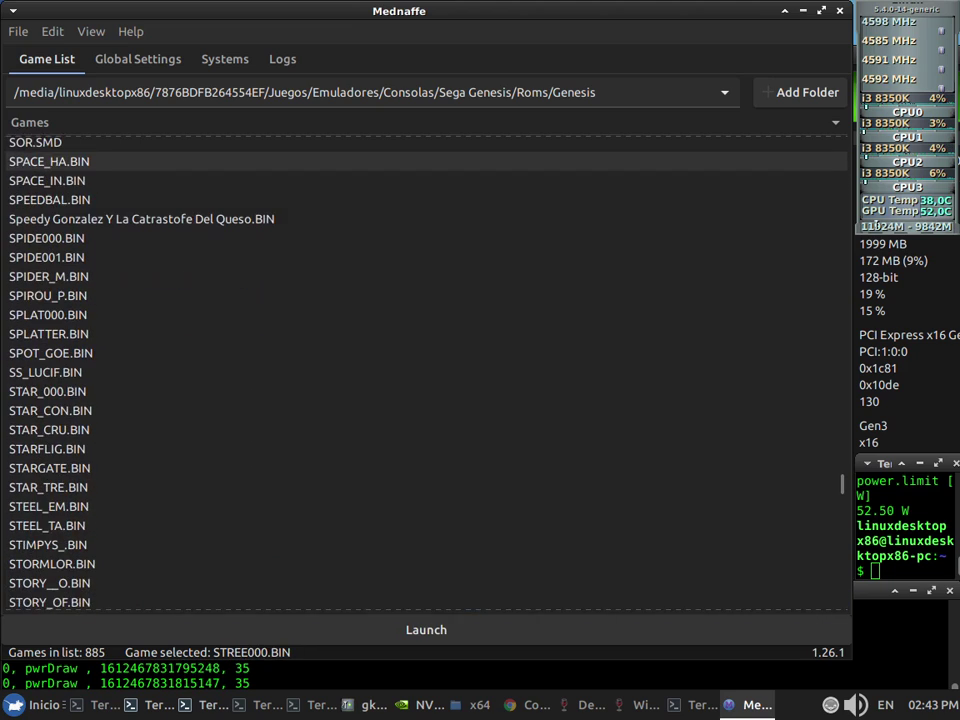
key("Down")
key("Down")
key("Down")
key("Down")
key("Down")
key("Down")
key("Down")
key("Down")
key("Down")
key("Down")
key("Down")
key("Down")
key("Down")
key("Down")
key("Down")
key("Down")
key("Down")
key("Down")
key("Down")
key("Down")
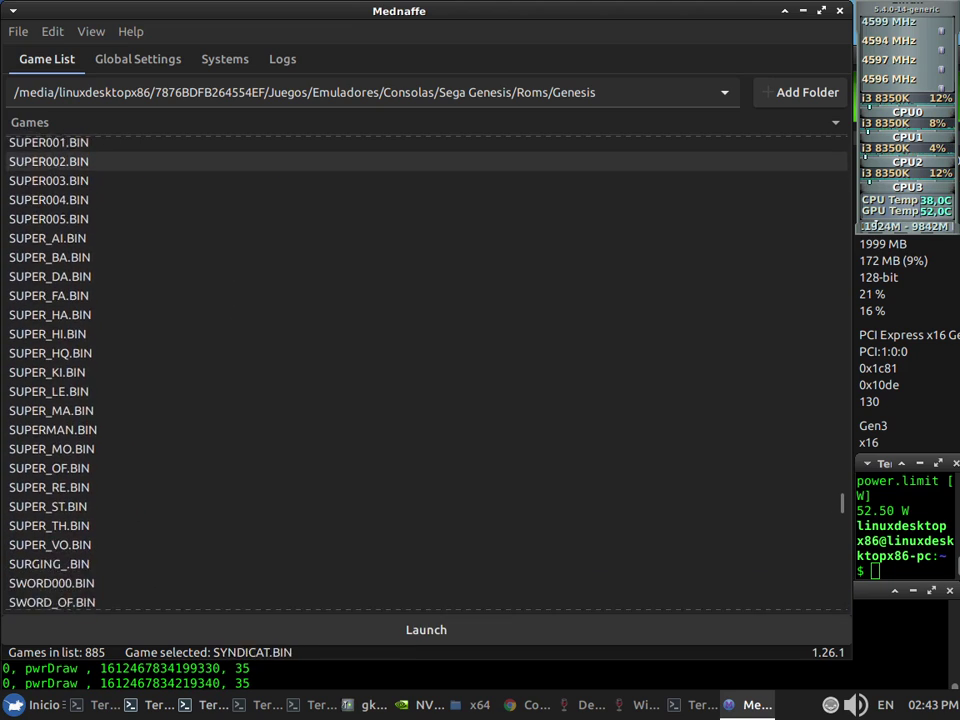
key("Down")
key("Down")
key("Down")
key("Down")
key("Down")
key("Down")
key("Down")
key("Down")
key("Down")
key("Down")
key("Down")
key("Down")
key("Down")
key("Down")
key("Down")
key("Down")
key("Down")
key("Down")
key("Down")
key("Down")
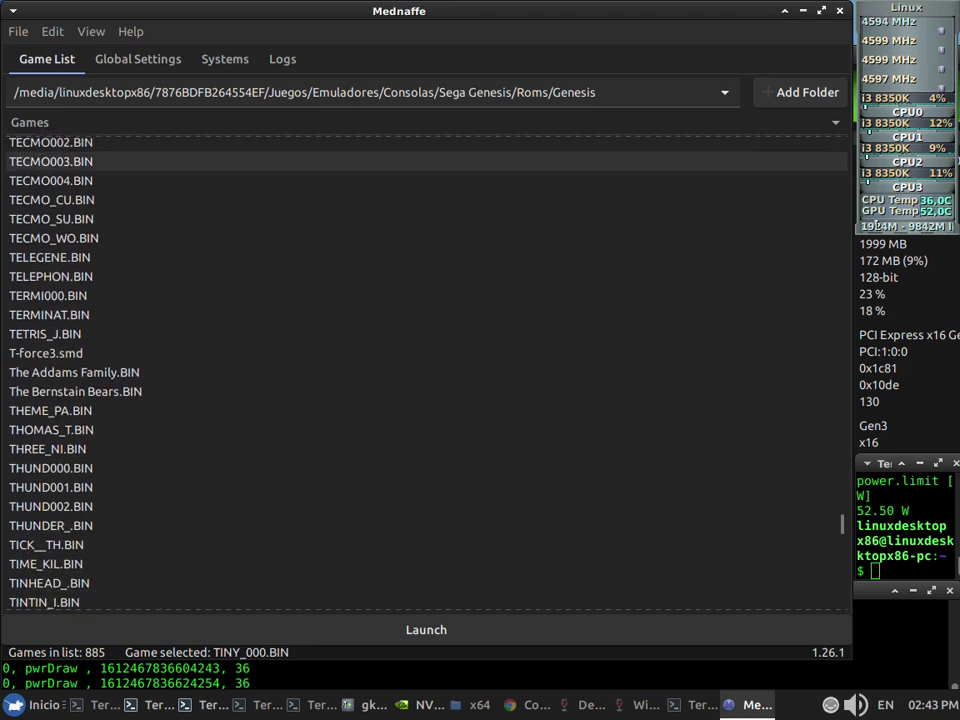
key("Down")
key("Down")
key("Down")
key("Down")
key("Down")
key("Down")
key("Down")
key("Down")
key("Down")
key("Down")
key("Down")
key("Down")
key("Down")
key("Down")
key("Down")
key("Down")
key("Down")
key("Down")
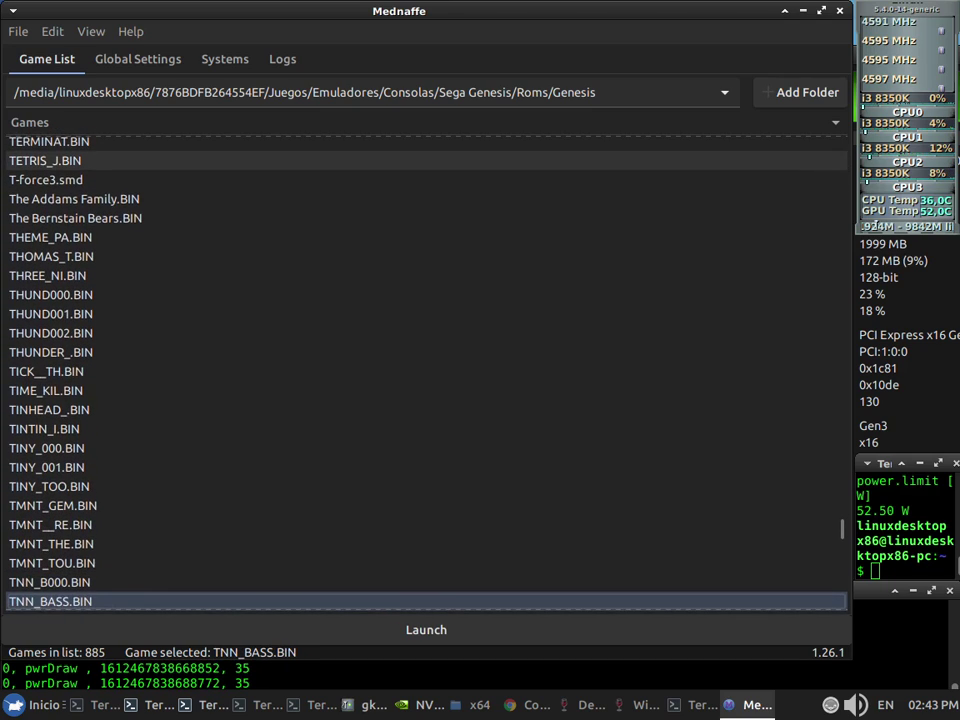
key("Down")
key("Down")
key("Down")
key("Down")
key("Down")
key("Down")
key("Down")
key("Down")
key("Down")
key("Down")
key("Down")
key("Down")
key("Down")
key("Down")
key("Down")
key("Down")
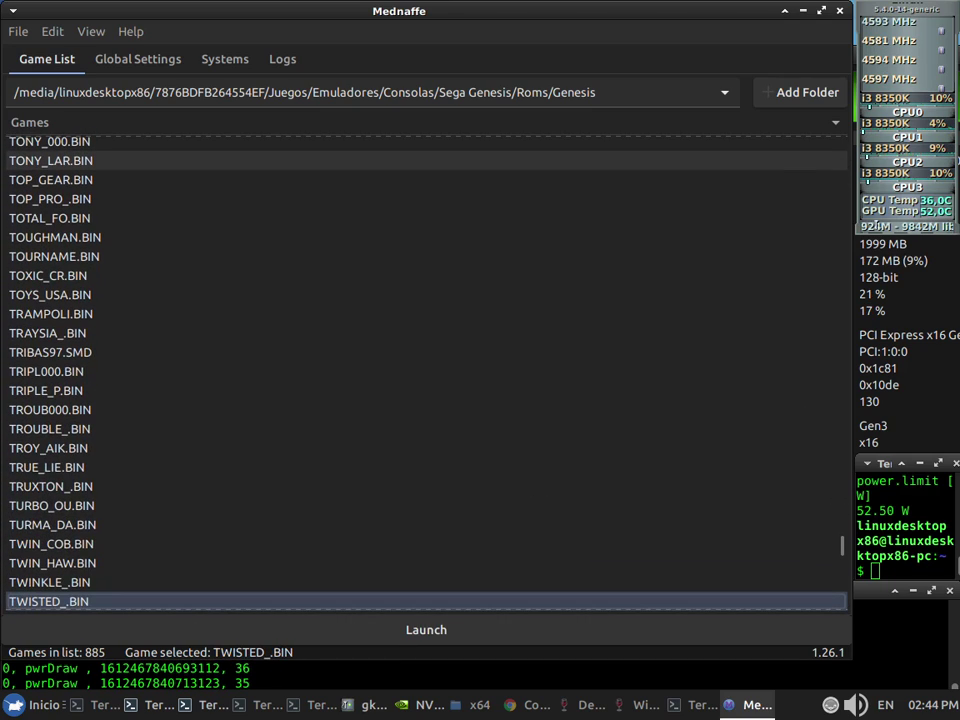
key("Down")
key("Down")
key("Down")
key("Down")
key("Down")
key("Down")
key("Down")
key("Down")
key("Down")
key("Down")
key("Down")
key("Down")
key("Down")
key("Down")
key("Down")
key("Down")
key("Down")
key("Down")
key("Down")
key("Down")
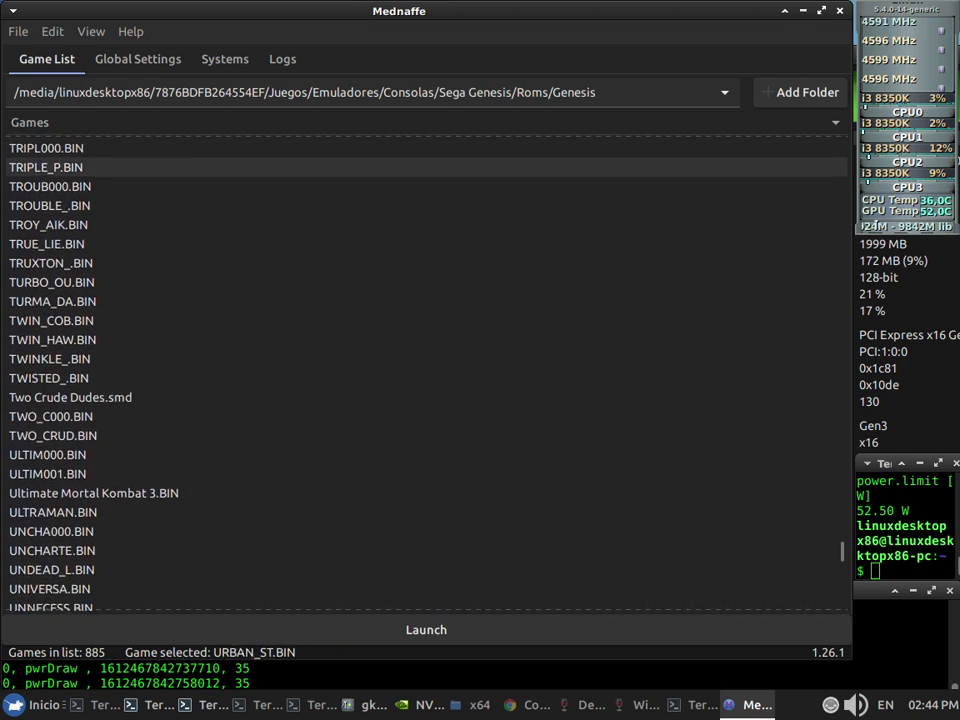
Browse the rest of the Genesis game list from URBAN_ST.BIN to the last entry, ZOOP_USA.BIN.
key("Down")
key("Down")
key("Down")
key("Down")
key("Down")
key("Down")
key("Down")
key("Down")
key("Down")
key("Down")
key("Down")
key("Down")
key("Down")
key("Down")
key("Down")
key("Down")
key("Down")
key("Down")
key("Down")
key("Down")
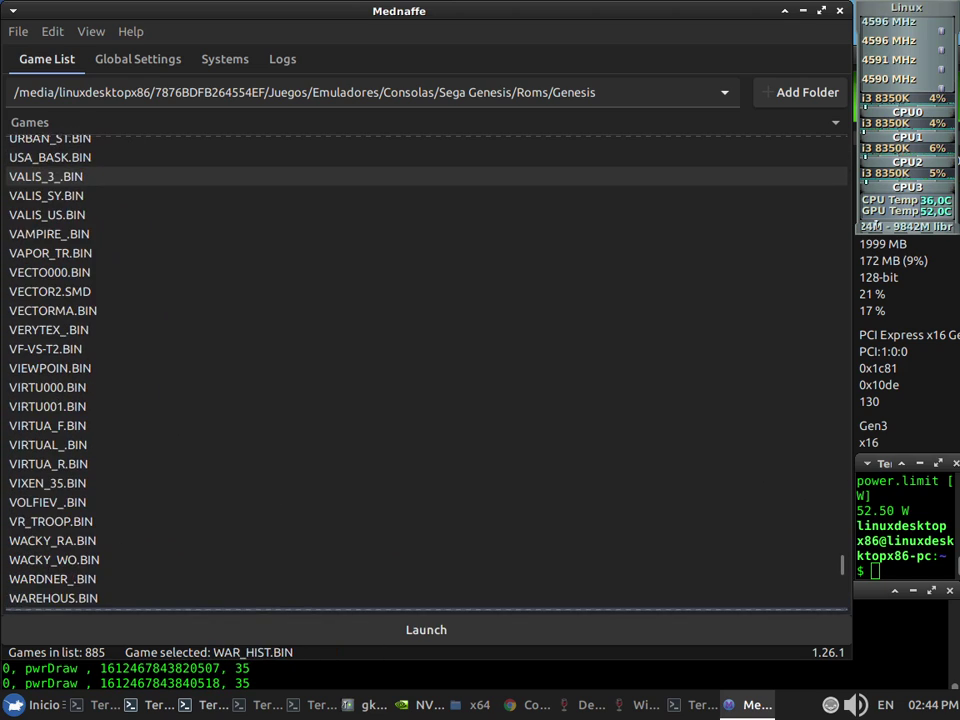
key("Down")
key("Down")
key("Down")
key("Down")
key("Down")
key("Down")
key("Down")
key("Down")
key("Down")
key("Down")
key("Down")
key("Down")
key("Down")
key("Down")
key("Down")
key("Down")
key("Down")
key("Down")
key("Down")
key("Down")
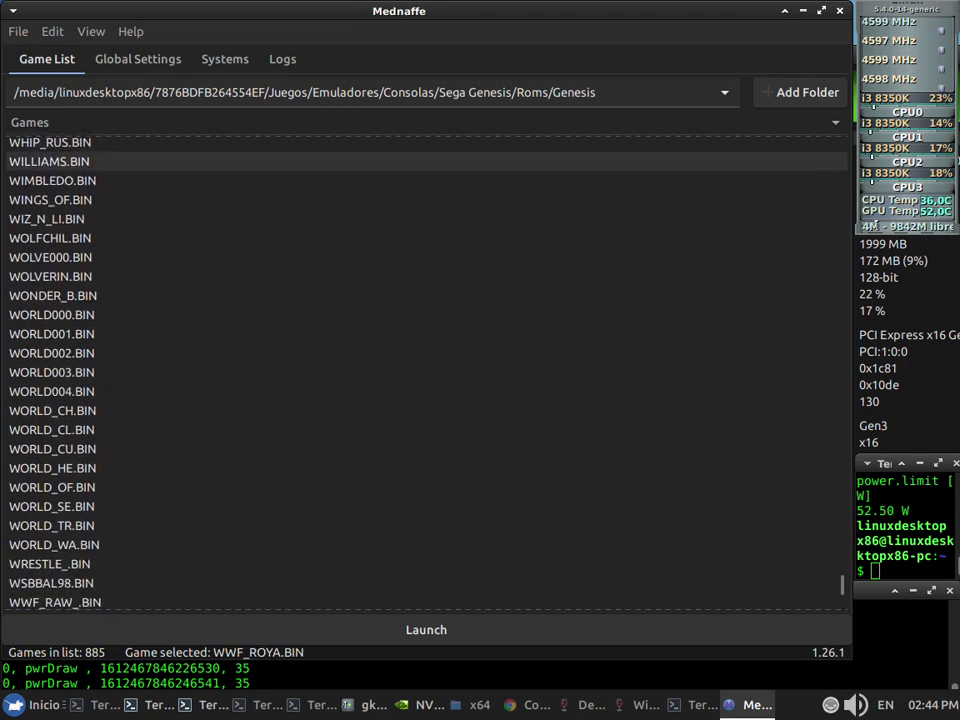
key("Down")
key("Down")
key("Down")
key("Down")
key("Down")
key("Down")
key("Down")
key("Down")
key("Down")
key("Down")
key("Down")
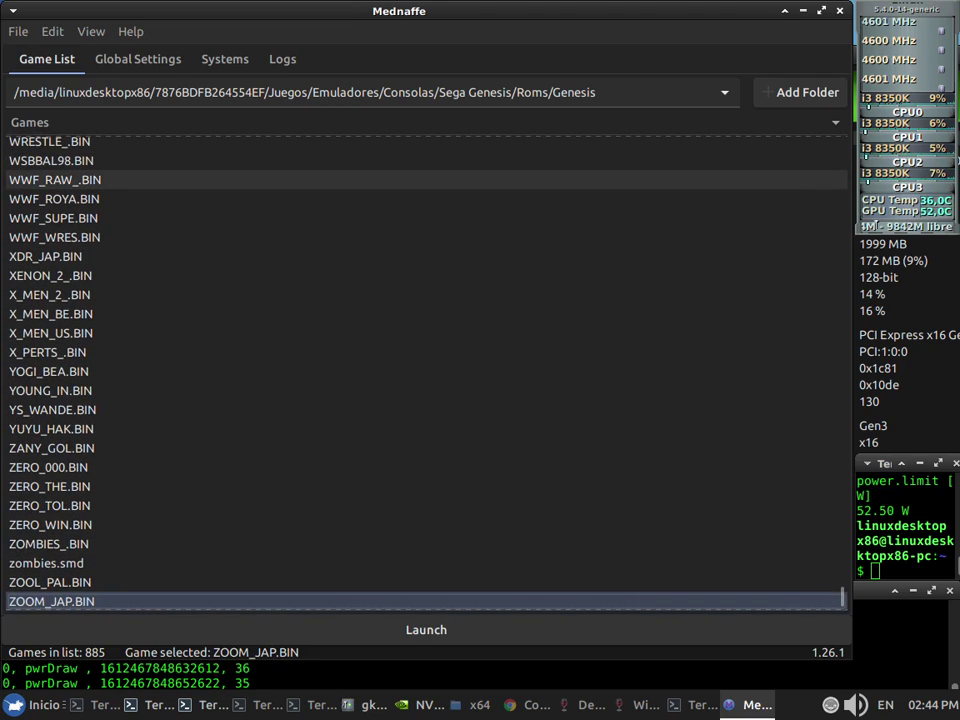
key("Down")
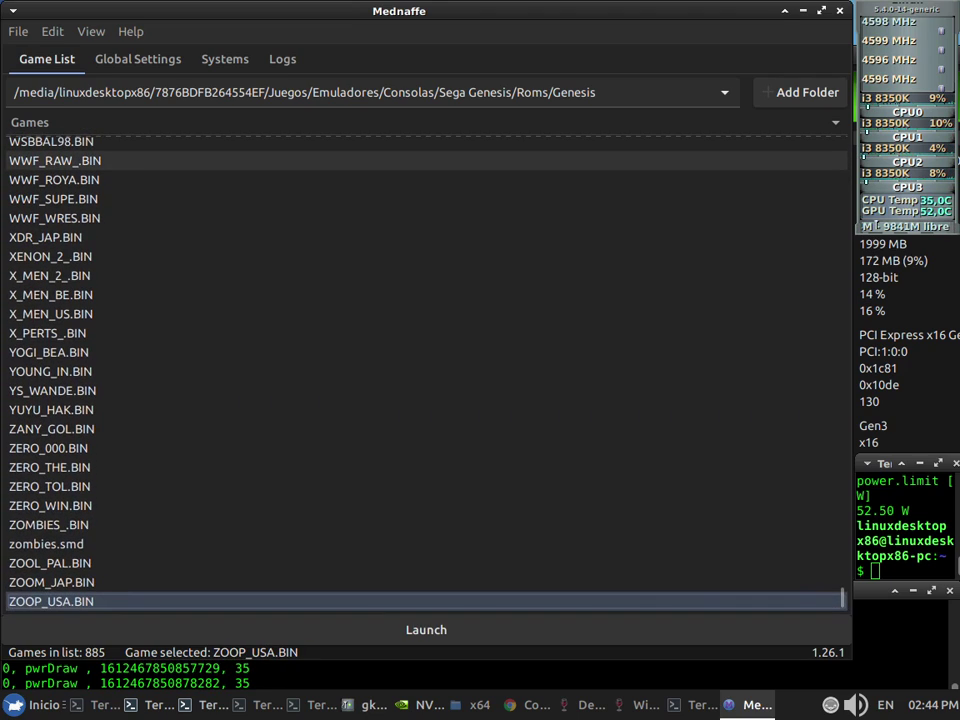
key("Up")
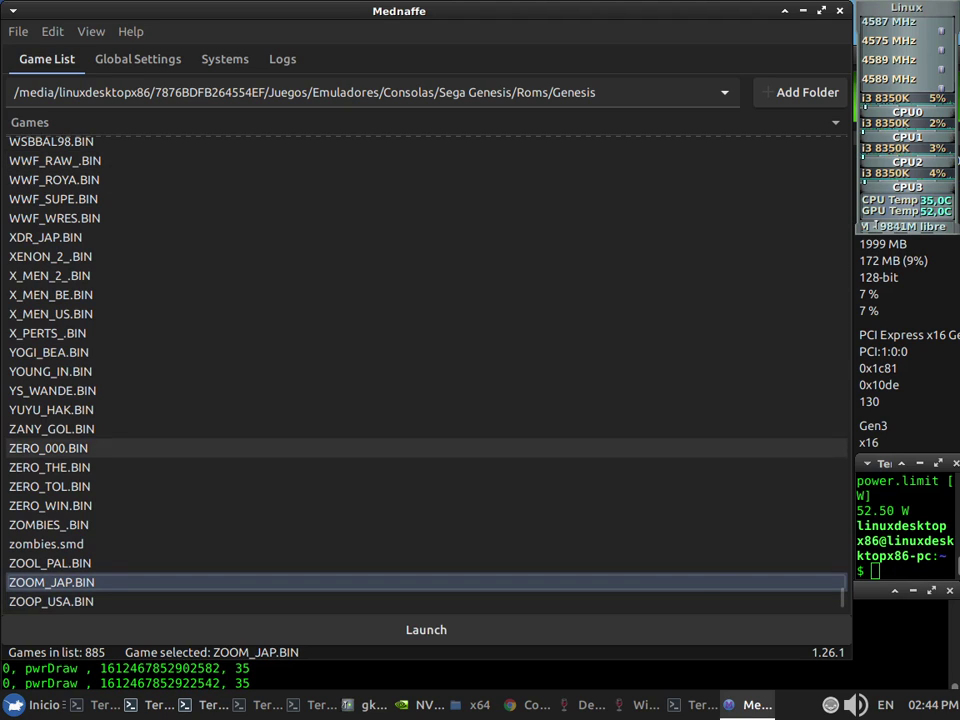
Go back up the Genesis list to The Addams Family.BIN, launch it and start the game from its title screen.
scroll(420, 370, "up", 15)
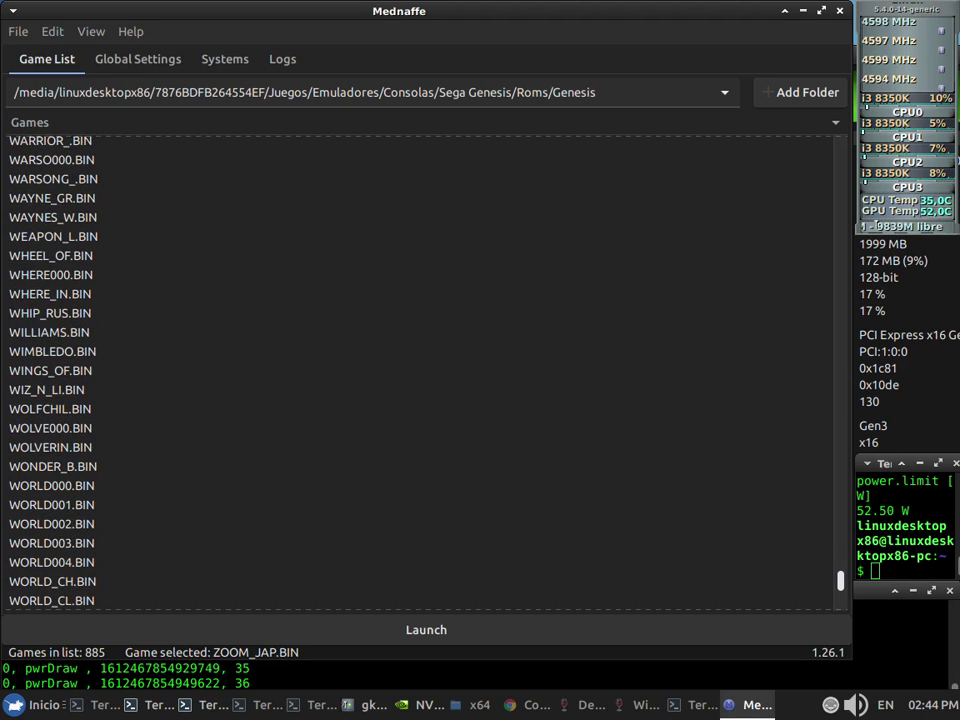
scroll(420, 370, "up", 7)
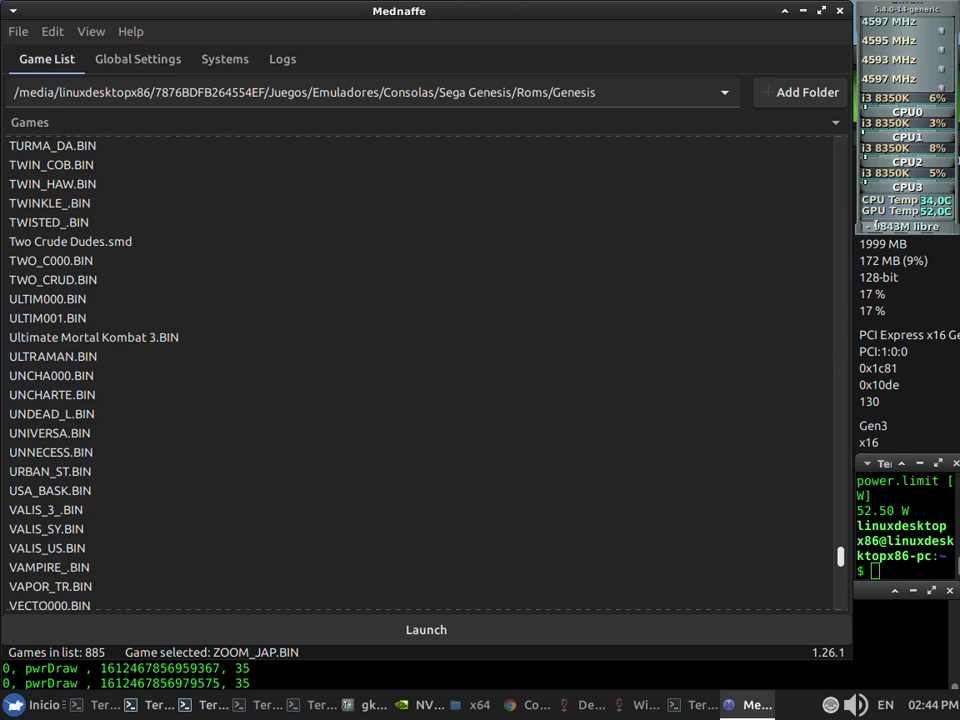
scroll(420, 370, "up", 1)
scroll(420, 370, "up", 17)
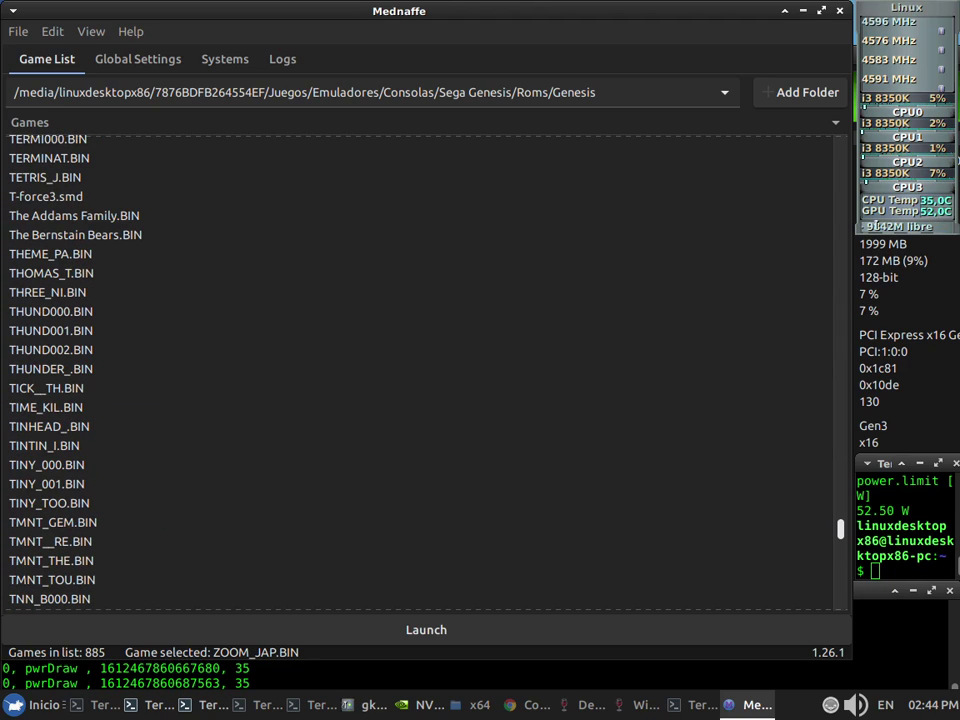
left_click(74, 215)
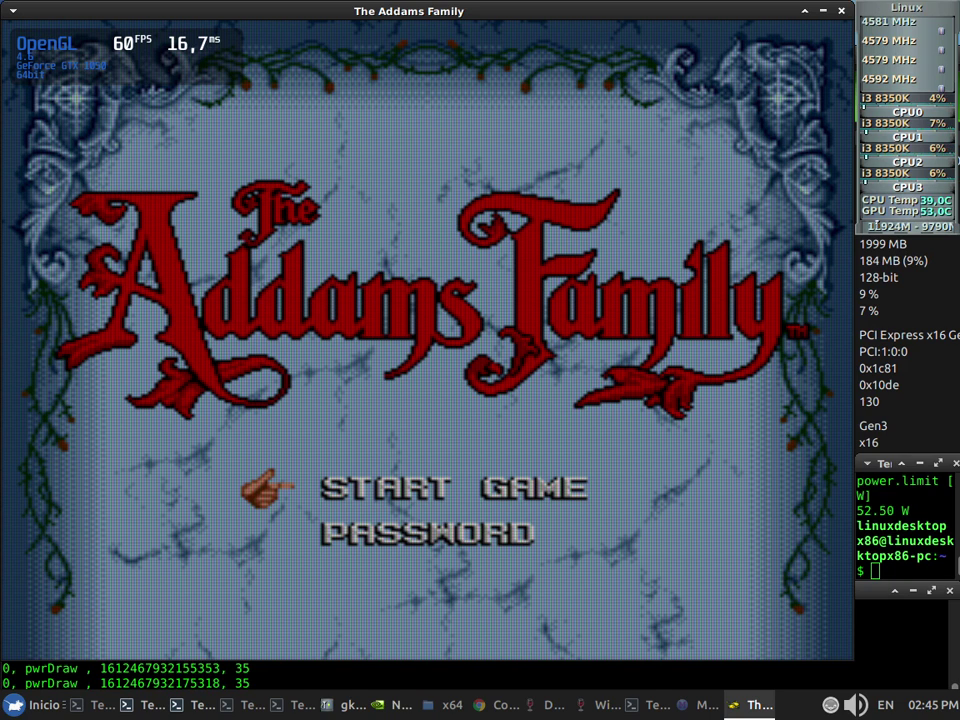
key("Return")
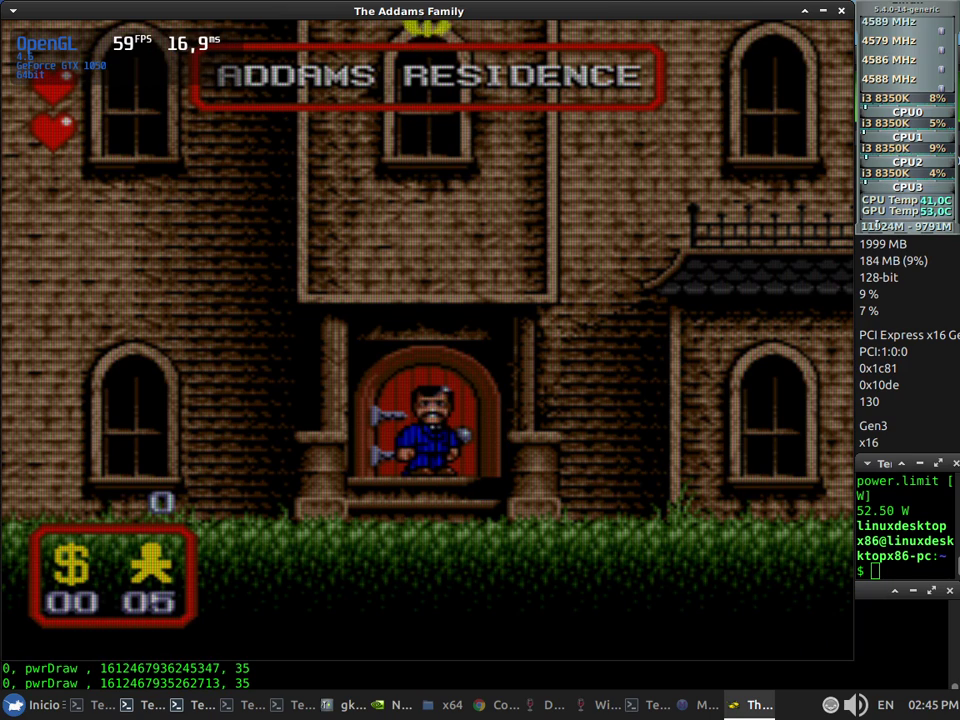
Create a save state in slot 1 with the character at the door of the Addams residence.
key("F2")
key("Left")
key("Left")
key("Left")
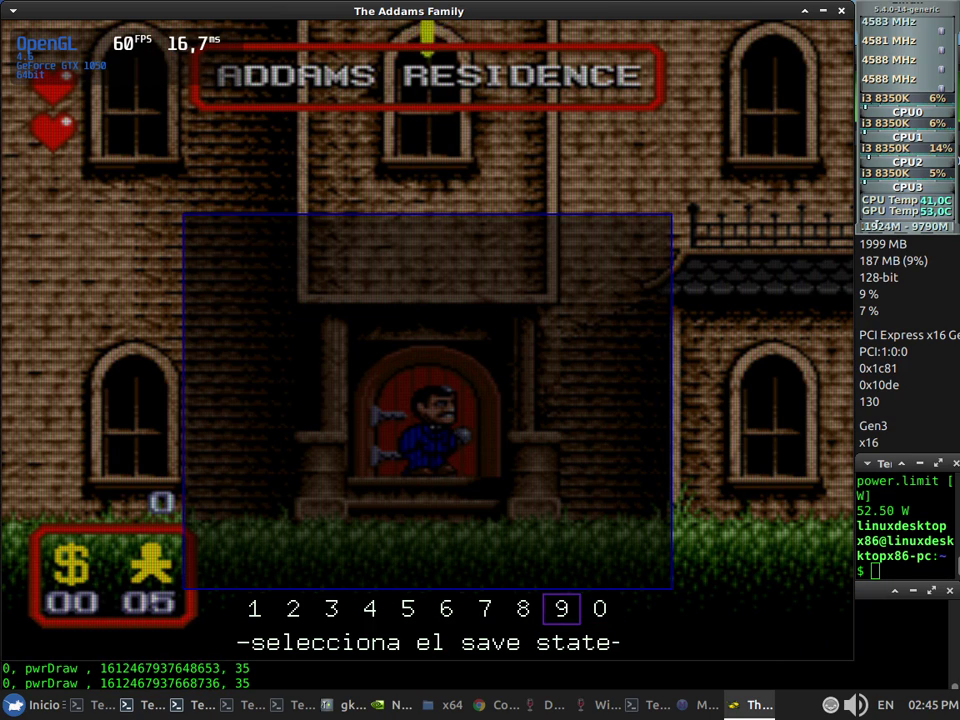
key("Left")
key("Left")
key("Left")
key("Left")
key("Left")
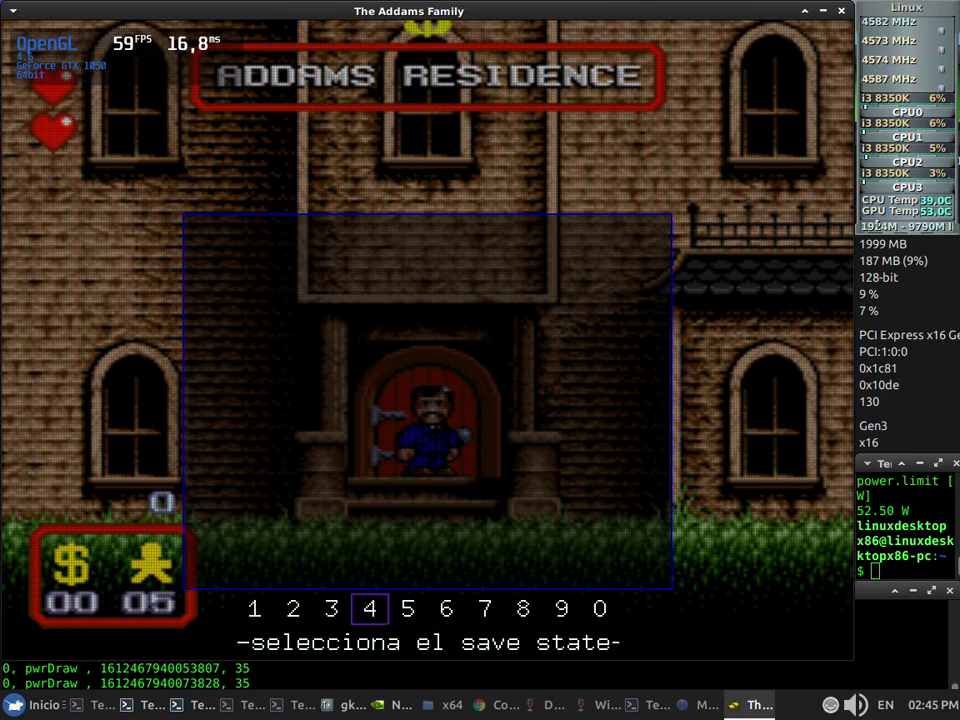
key("Left")
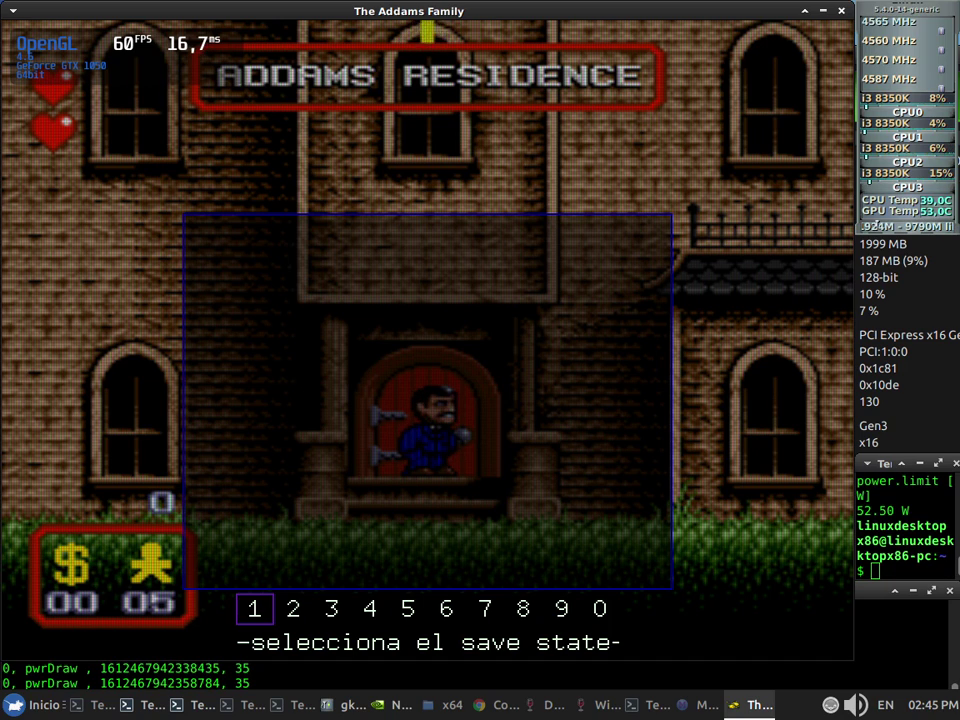
key("Return")
key("Down")
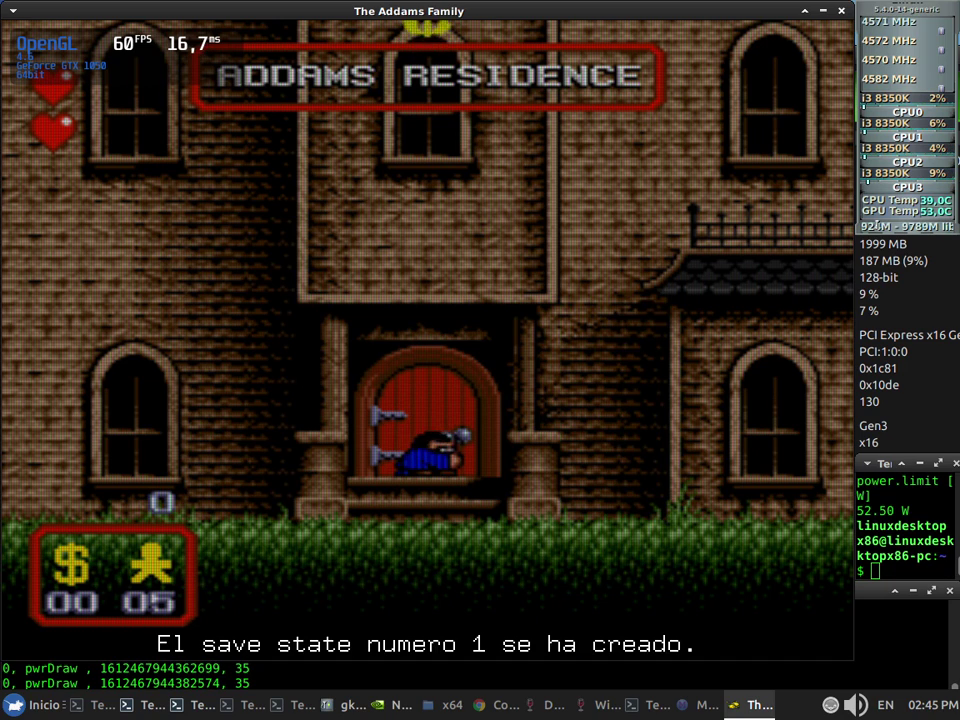